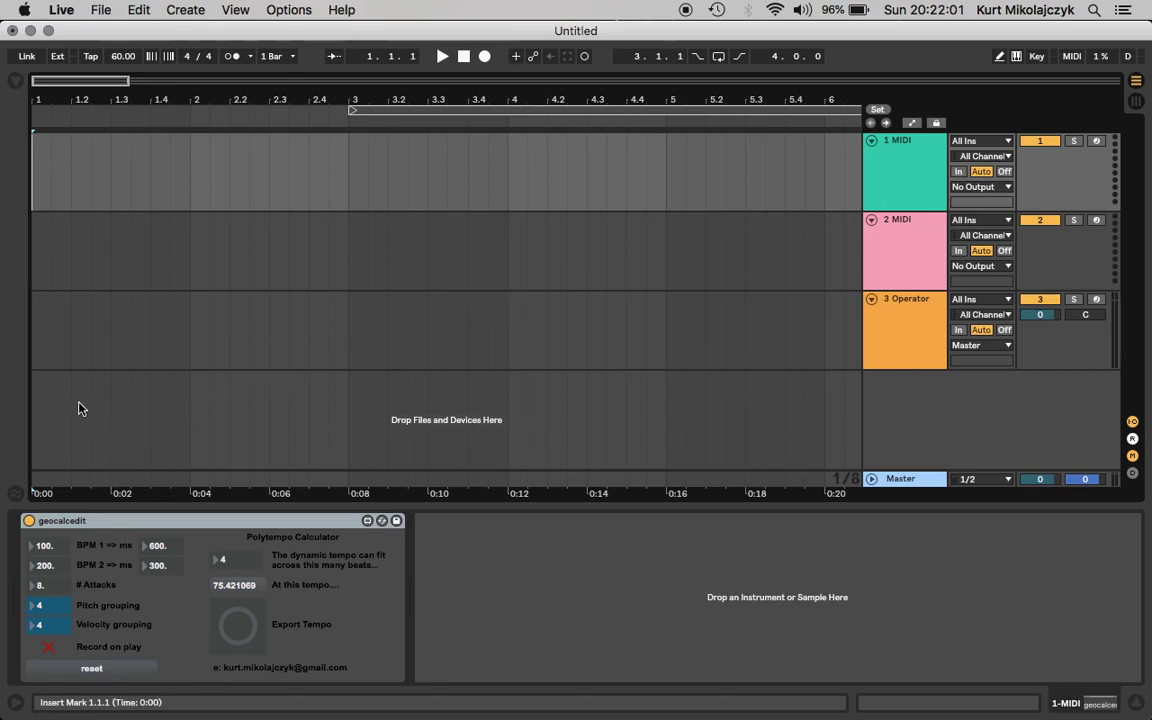
Set the 2 MIDI track's input to 1-MIDI, Post Mixer, and arm the track for recording.
click(44, 644)
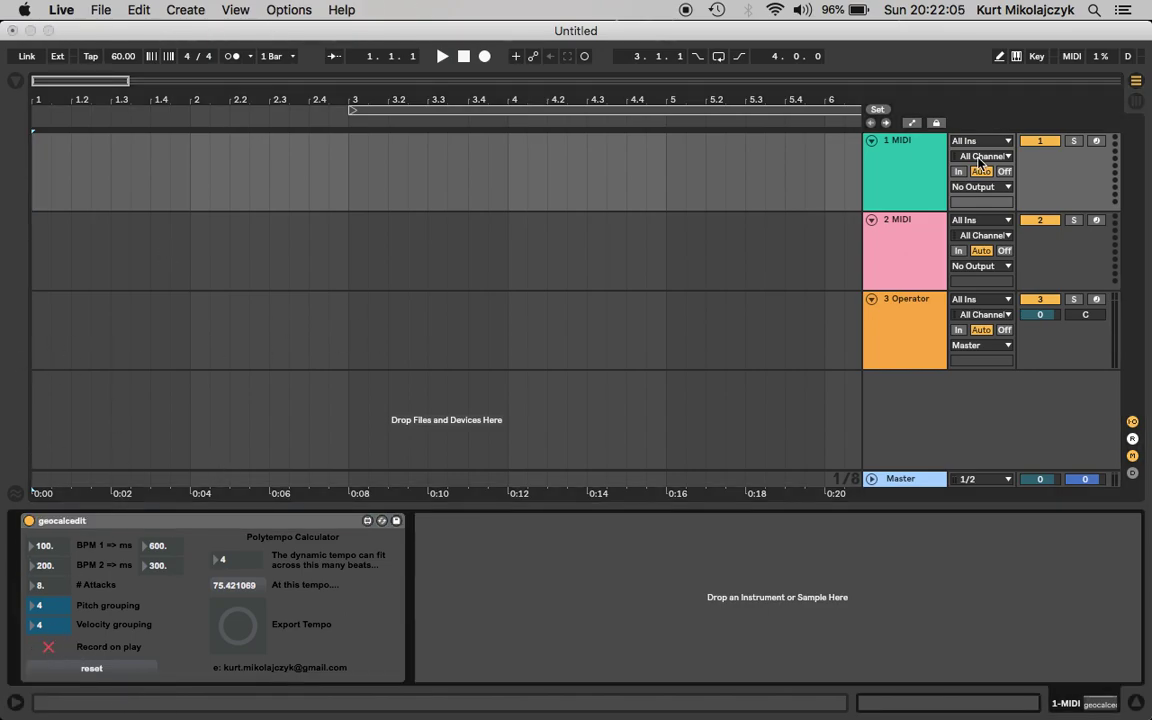
click(150, 176)
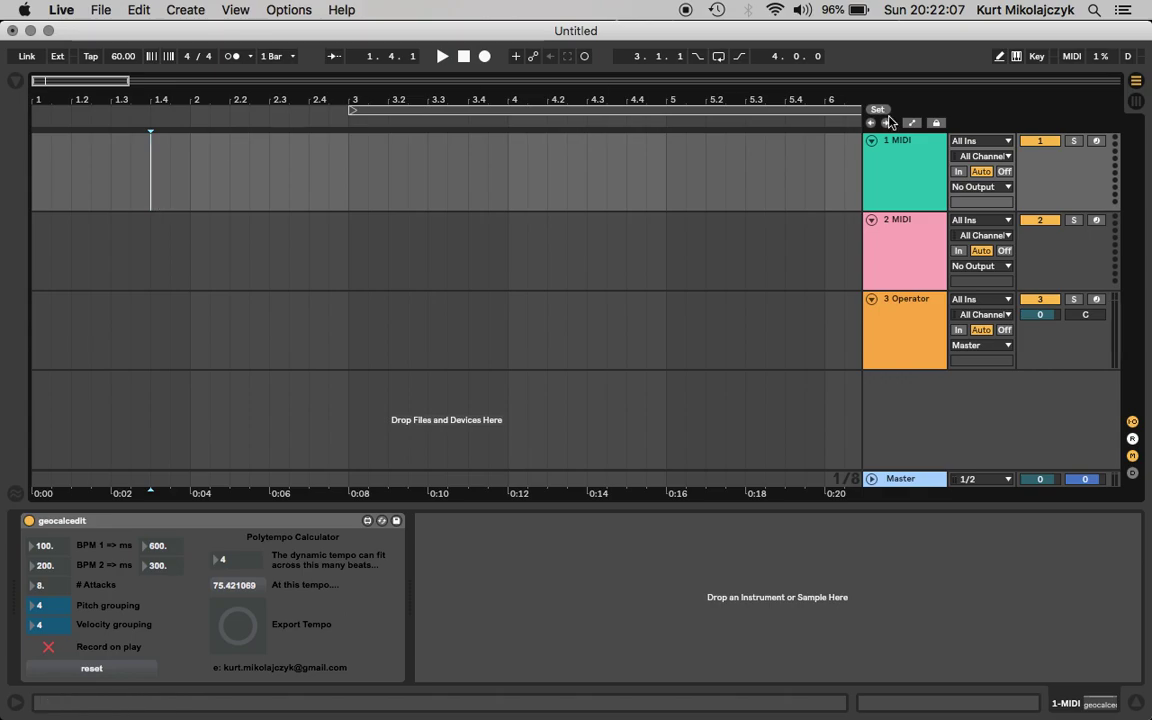
click(897, 248)
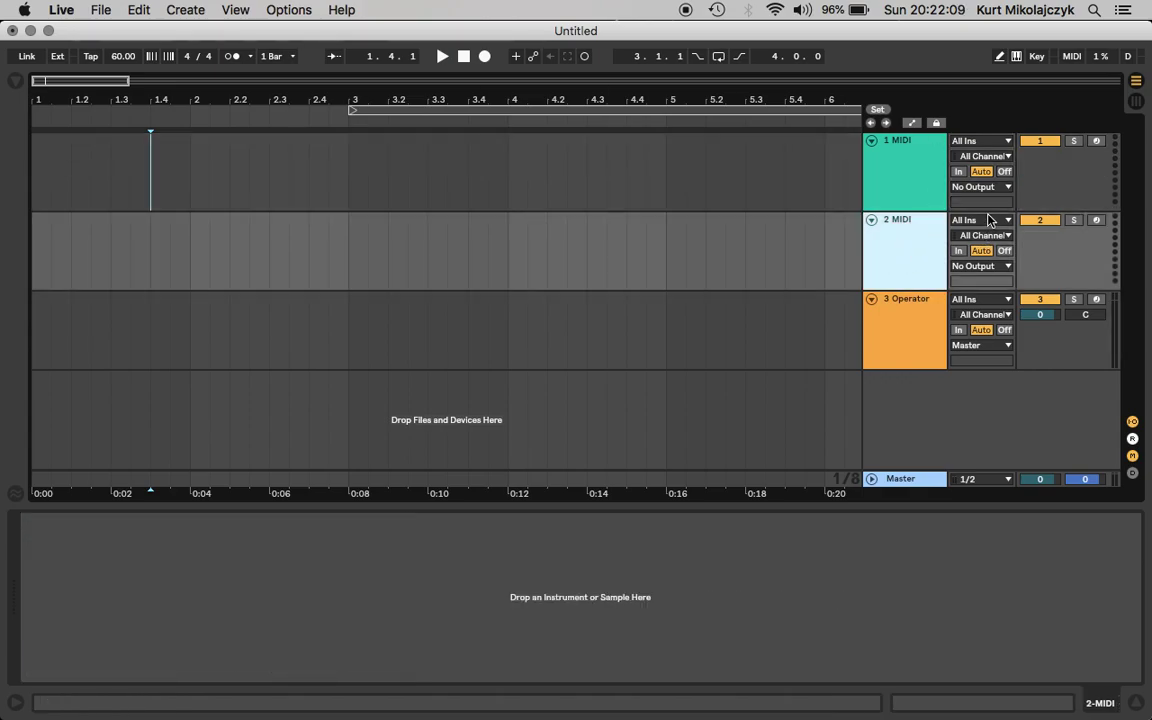
click(988, 220)
click(988, 302)
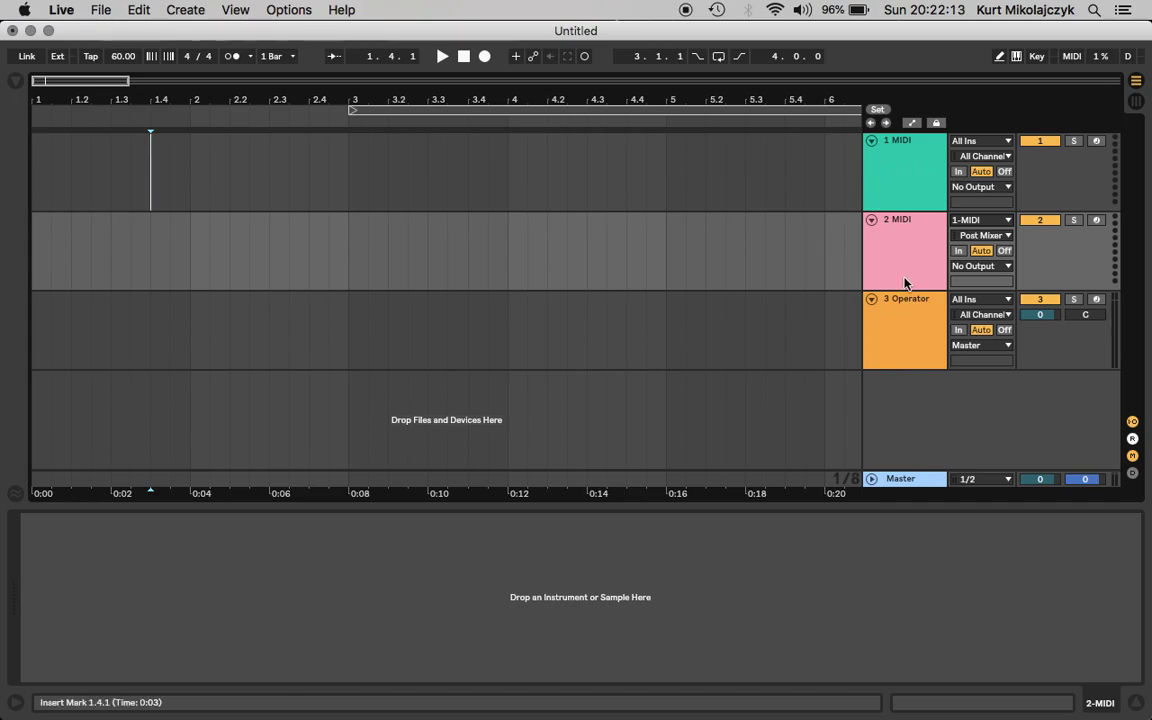
click(1100, 221)
Record the geocalcedit pattern onto the 2 MIDI track, starting at bar 1 and stopping just after bar 2.
click(36, 179)
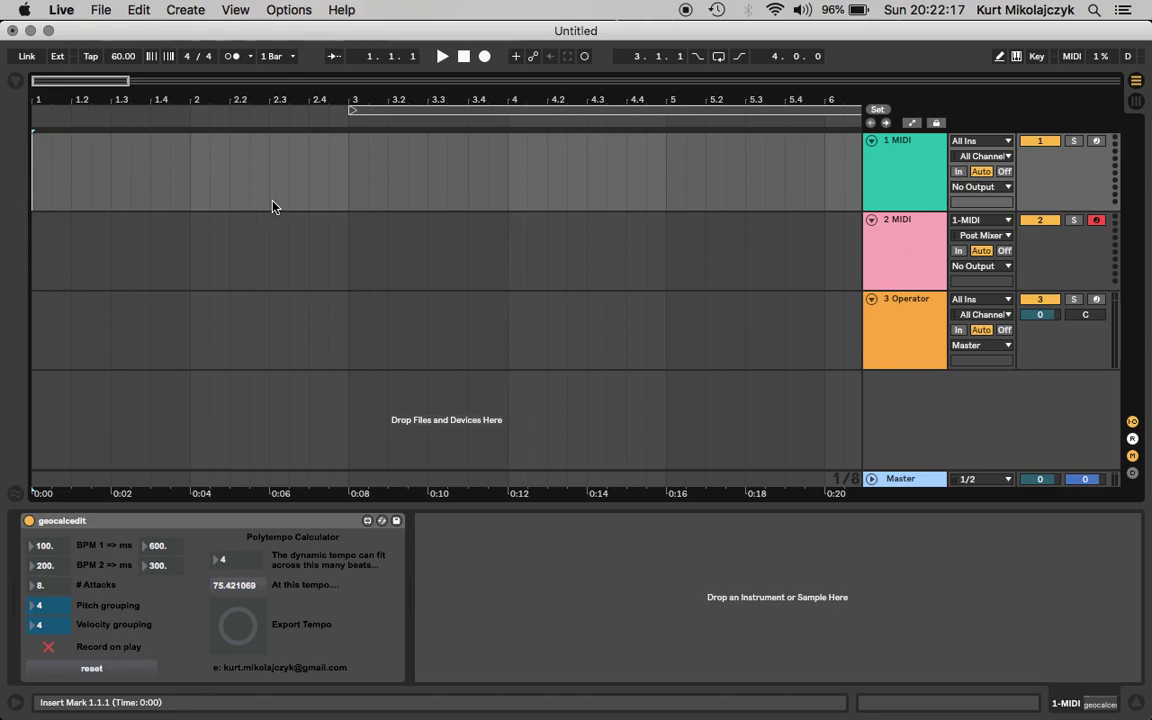
click(46, 657)
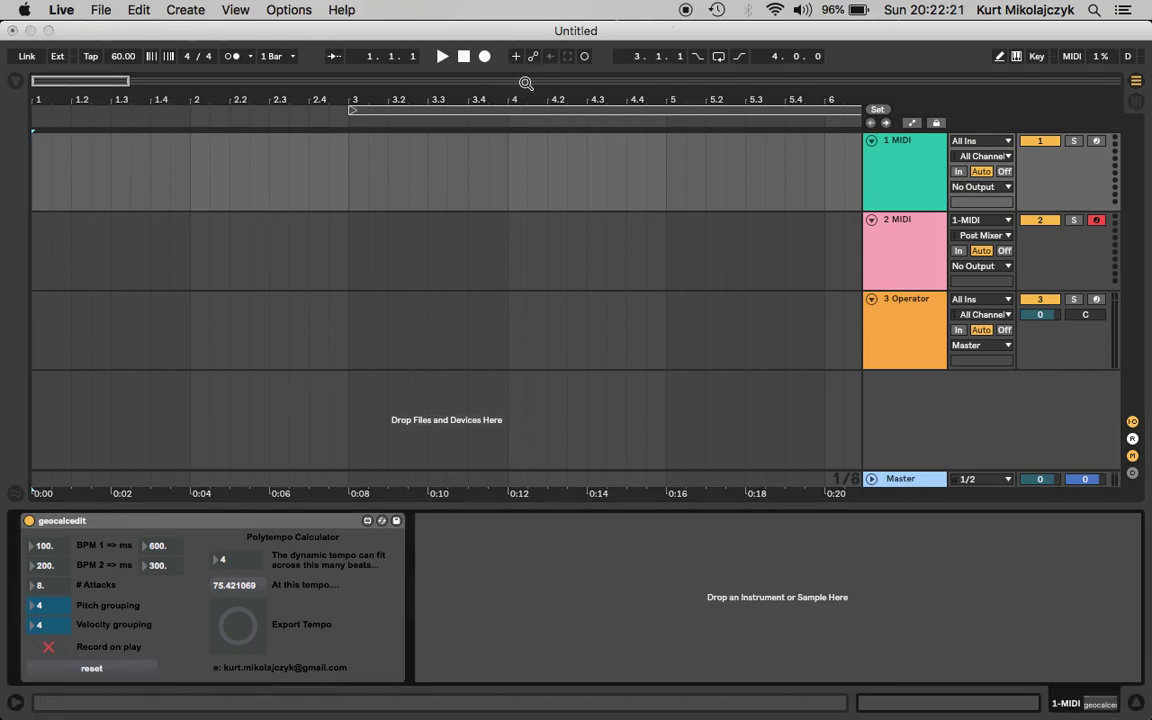
click(485, 56)
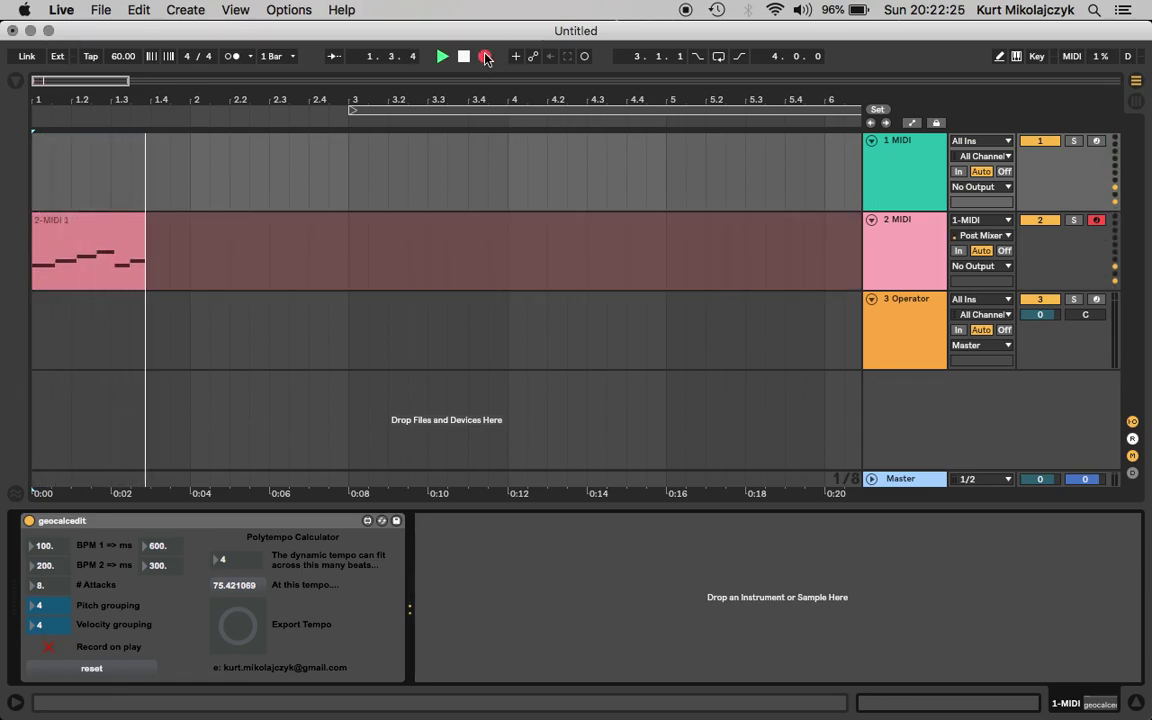
key(space)
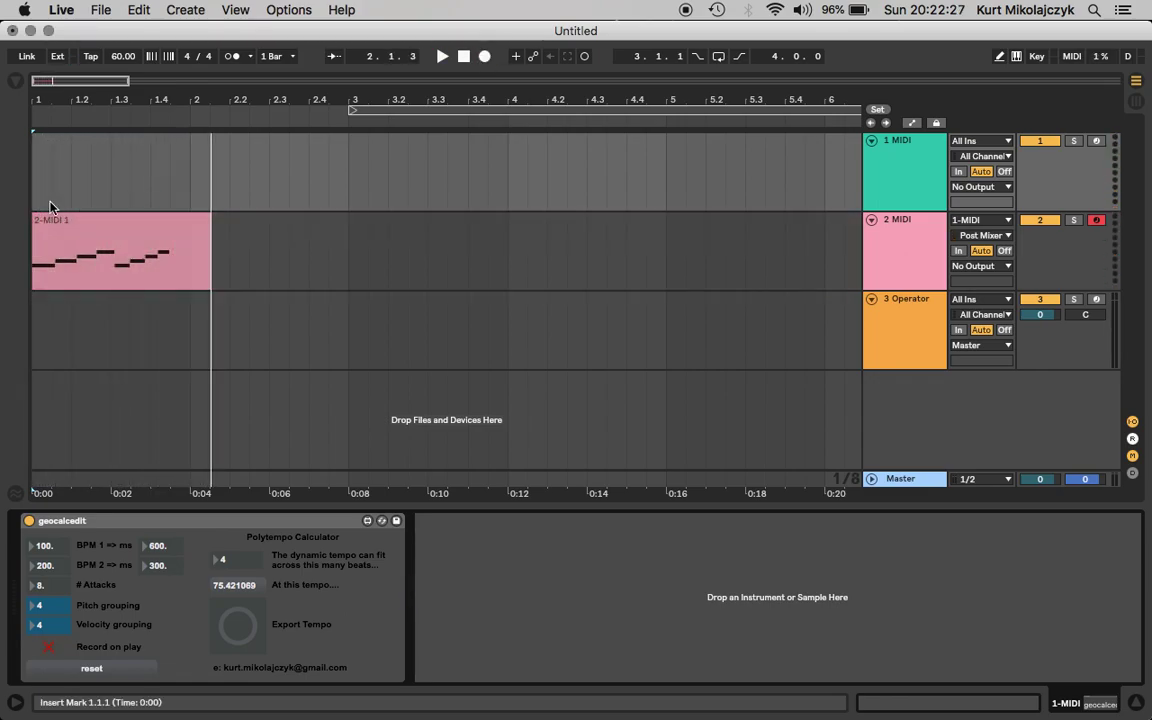
Examine the notes of the clip recorded at bar 1, comparing the first C3 with the last D#3.
double_click(124, 239)
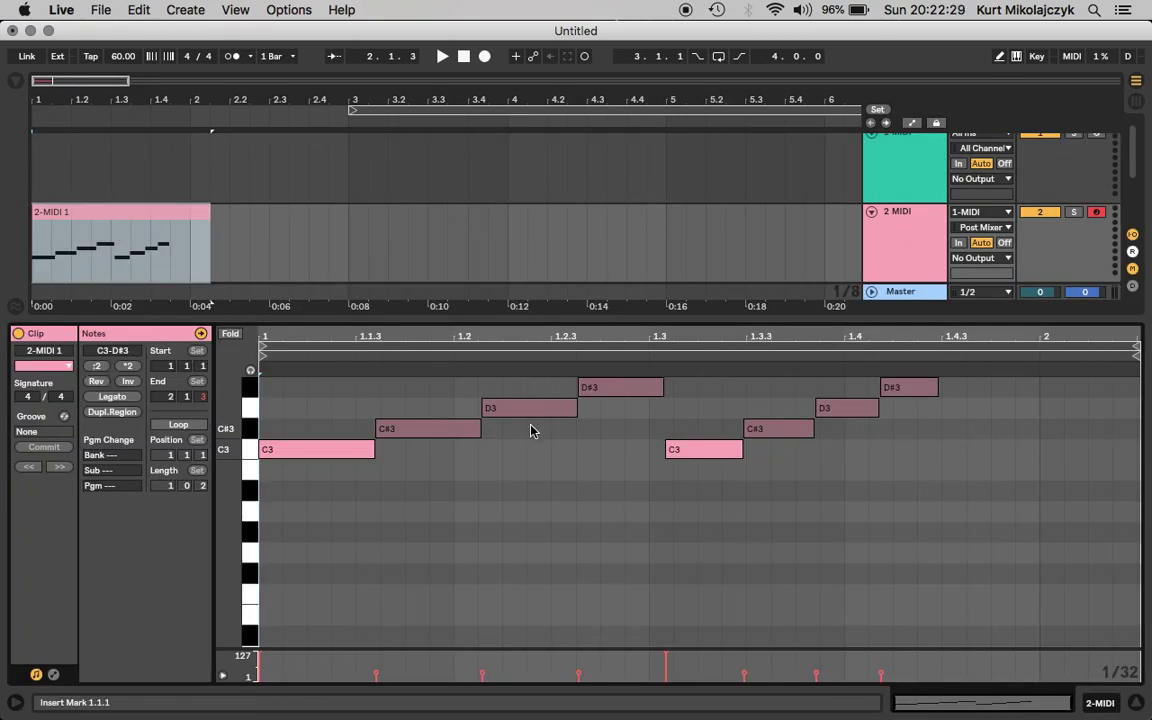
click(36, 172)
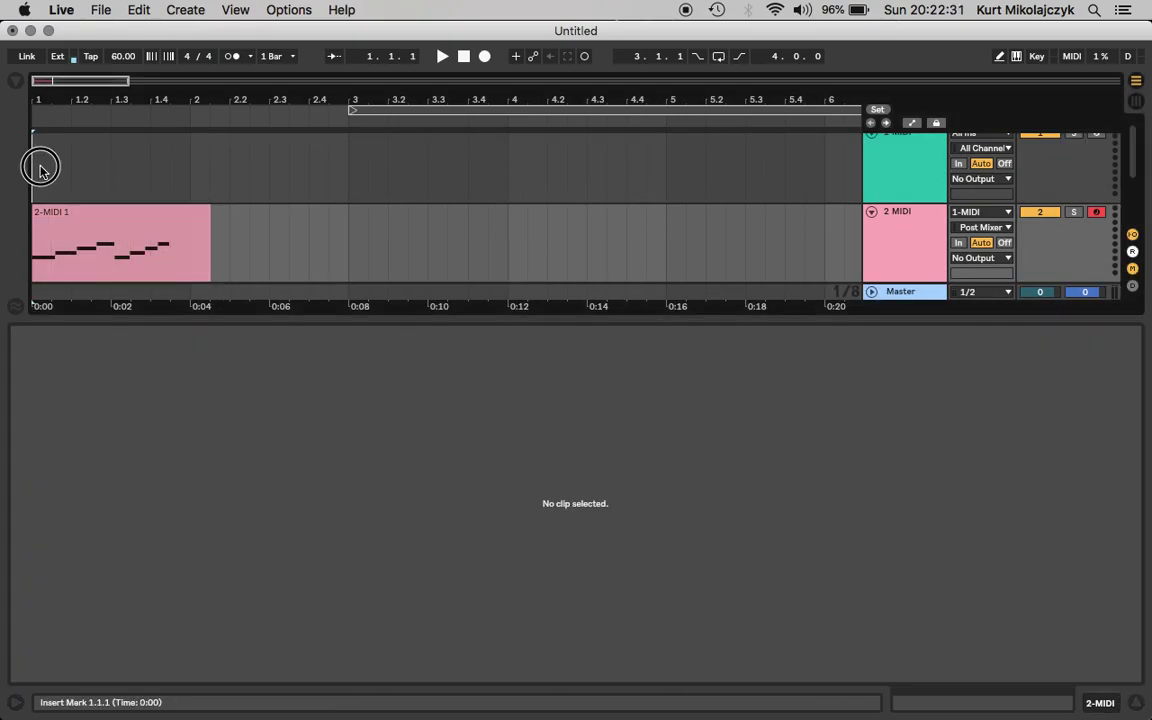
key(shift+Tab)
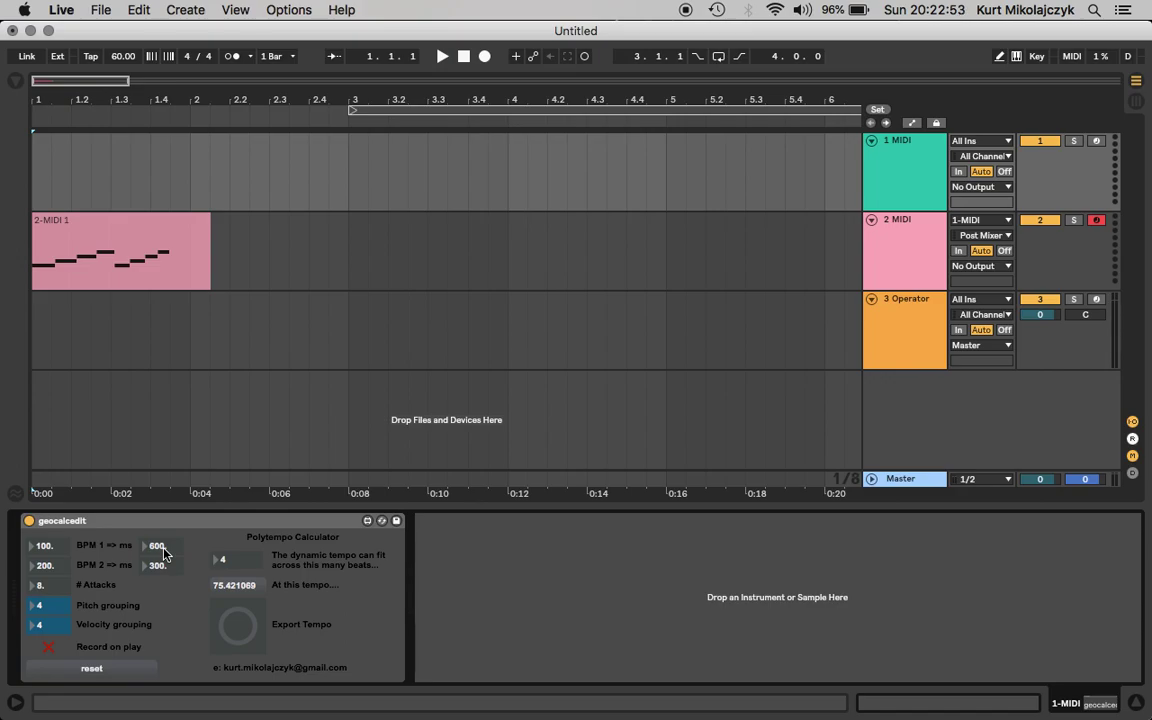
double_click(90, 249)
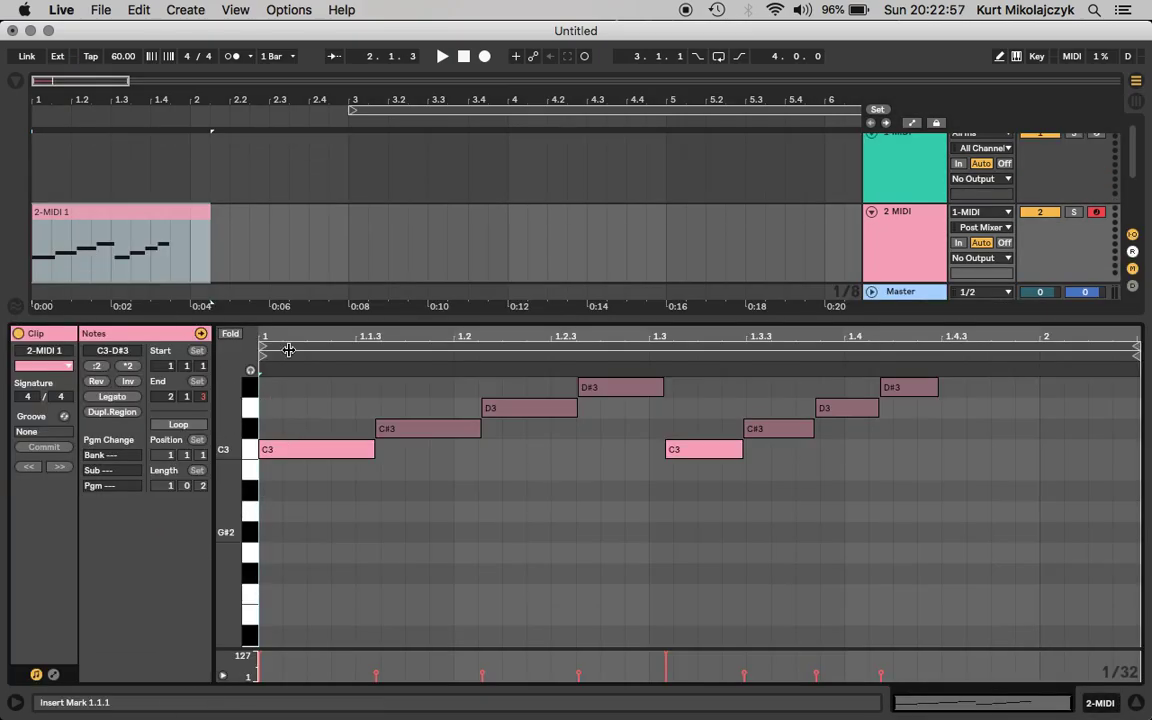
key(space)
key(space)
click(298, 452)
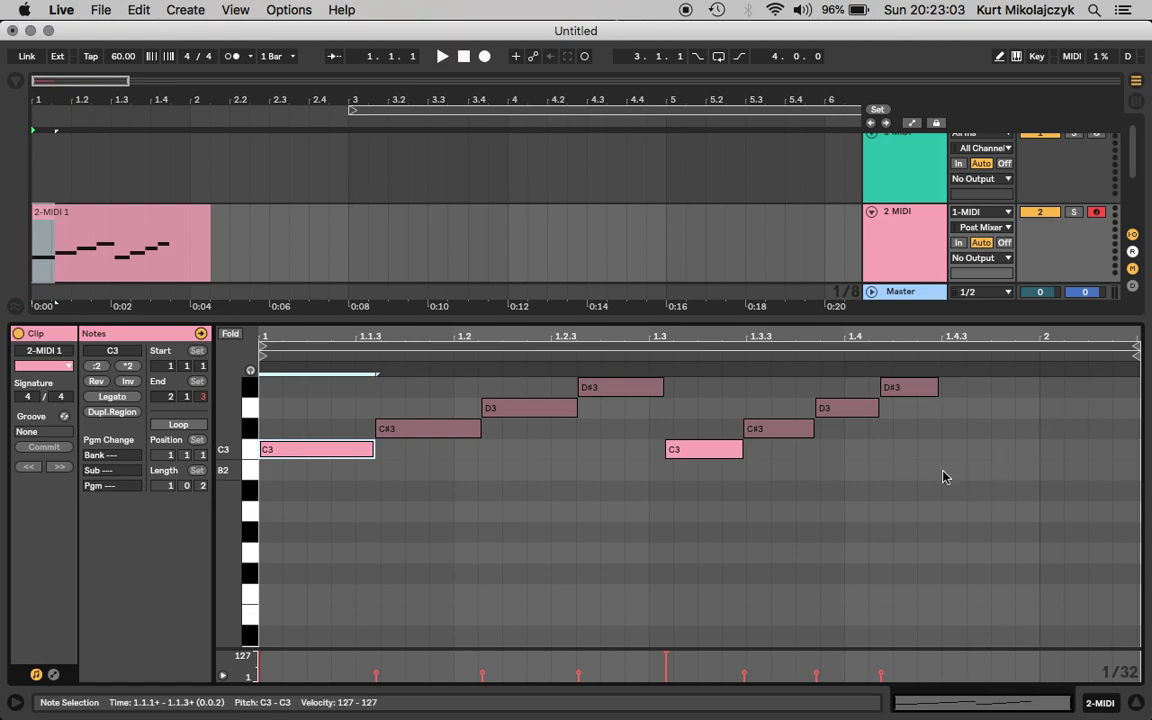
click(905, 386)
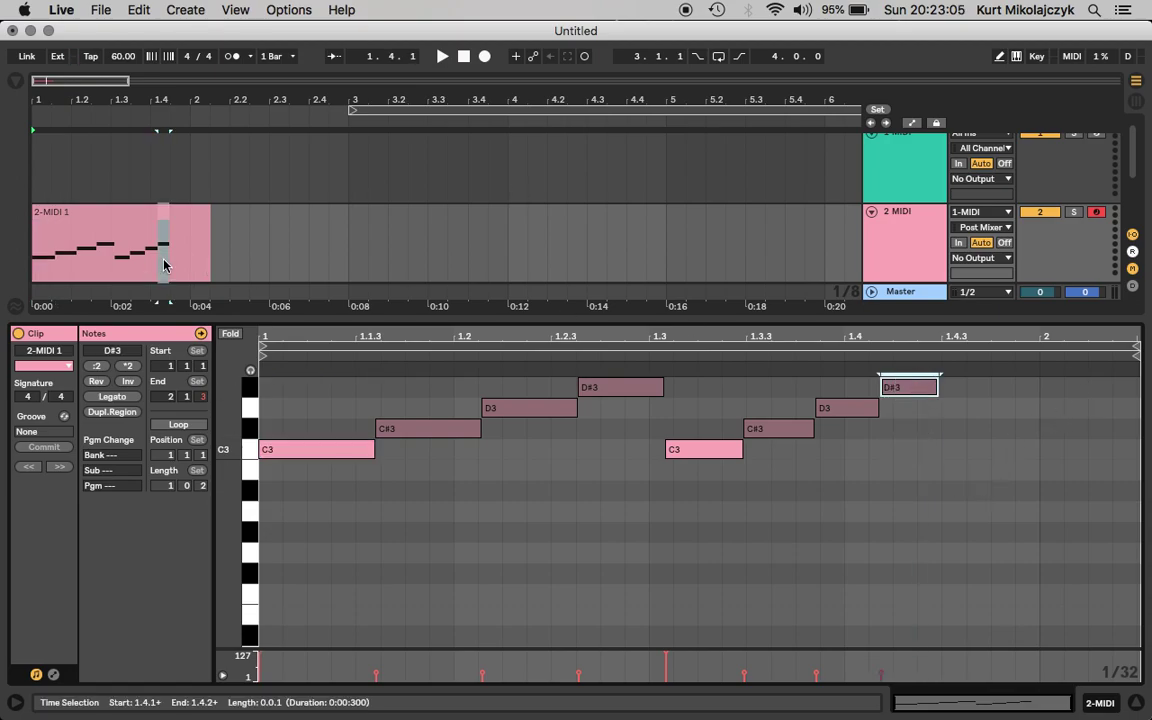
click(32, 144)
key(shift+Tab)
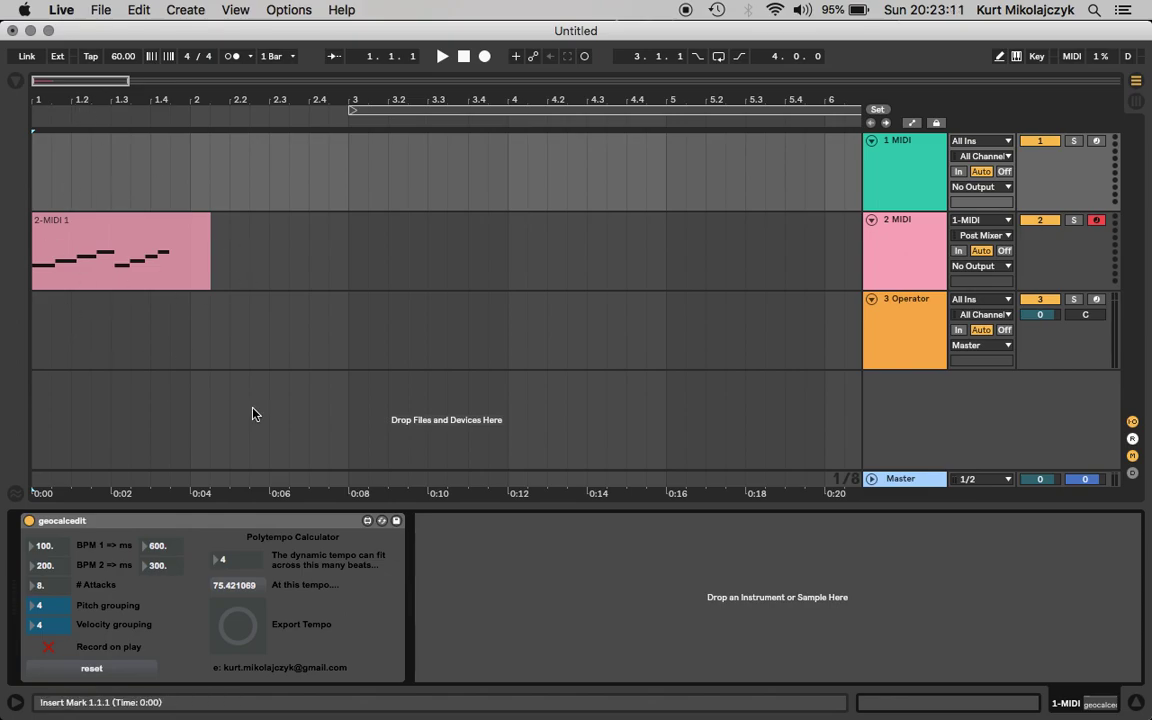
Set the number of attacks in the geocalcedit device to 16.
click(190, 176)
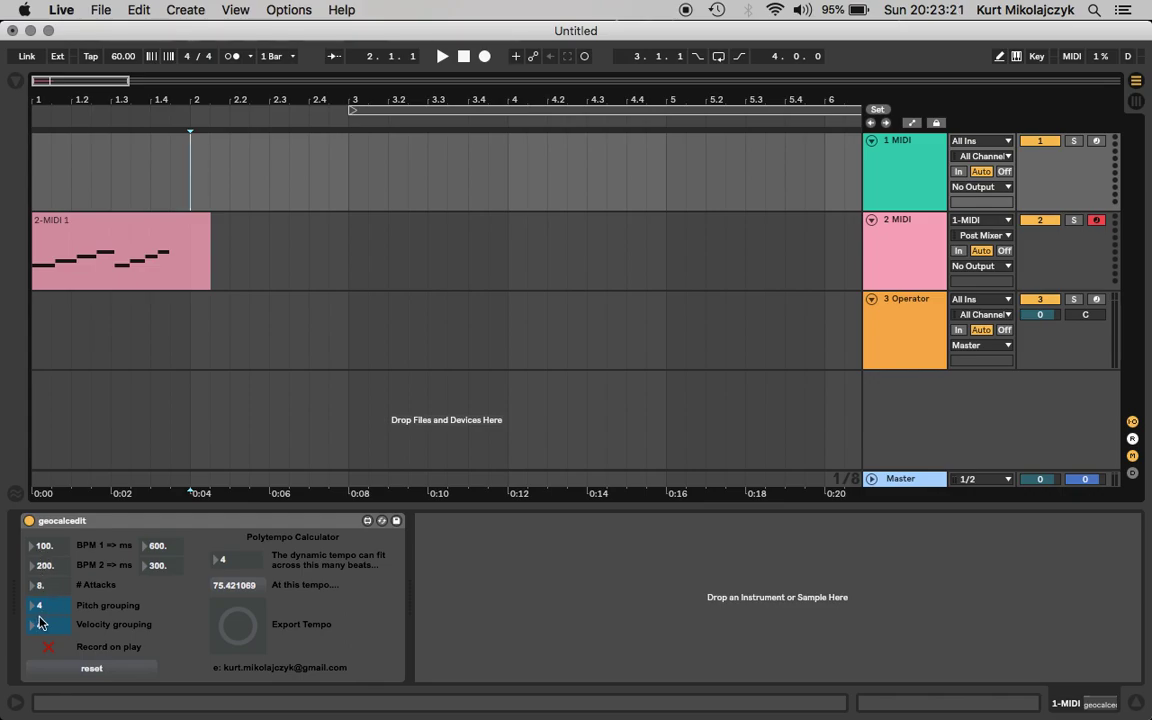
click(48, 586)
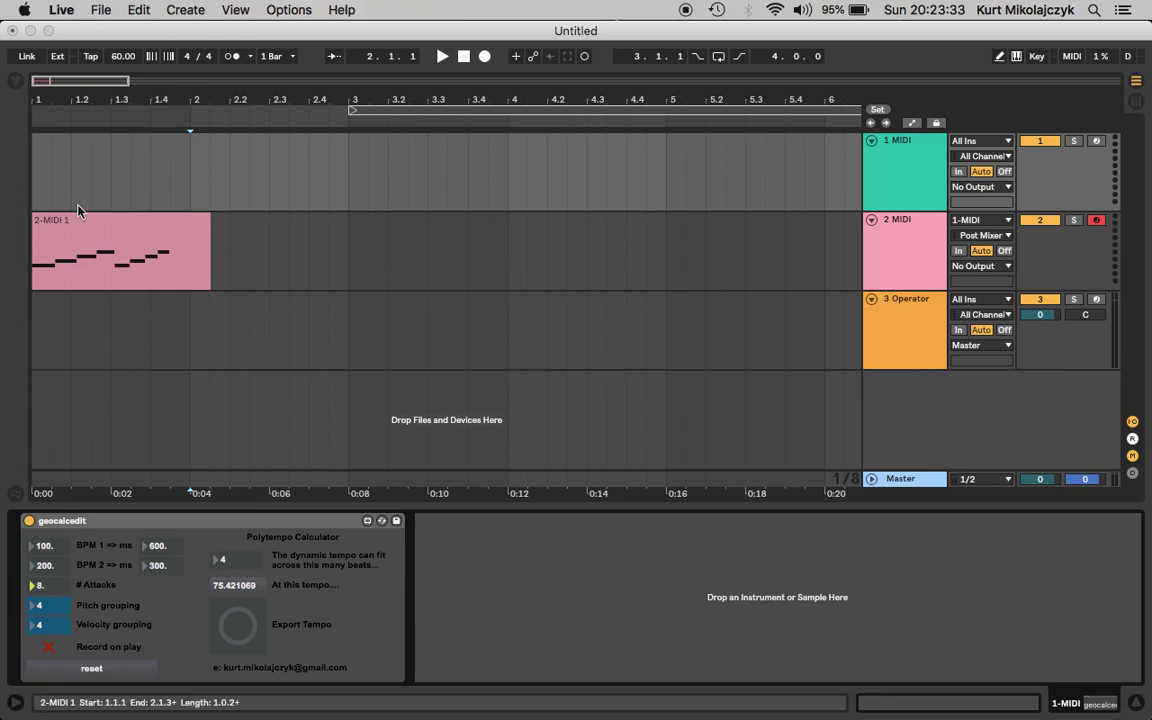
click(352, 160)
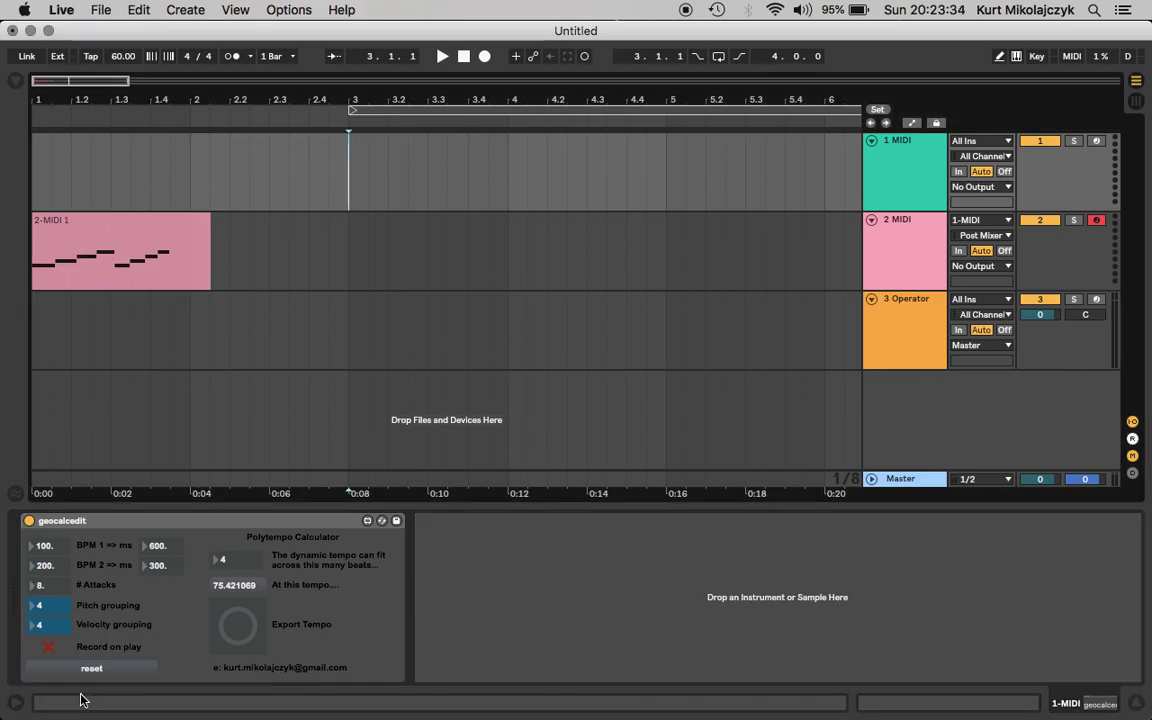
click(40, 584)
text(16)
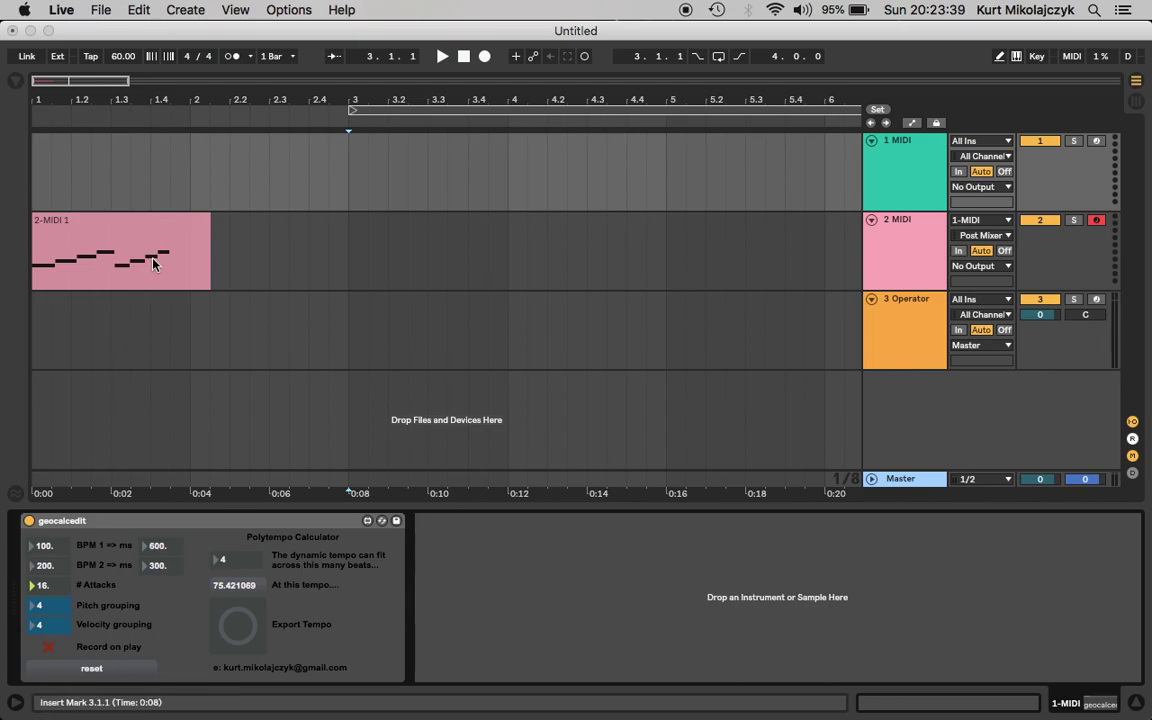
Examine how pitch and velocity are grouped across the notes of the 2-MIDI 1 clip, comparing them with the geocalcedit settings.
click(122, 218)
double_click(122, 218)
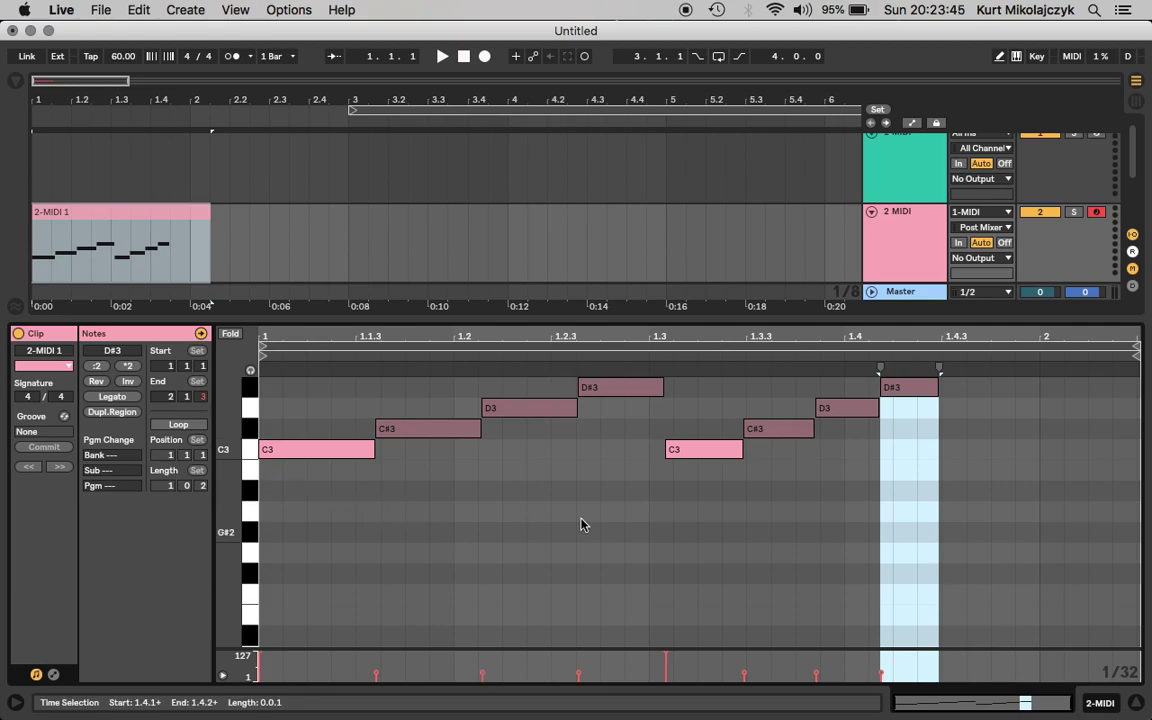
click(214, 160)
click(193, 167)
key(super+z)
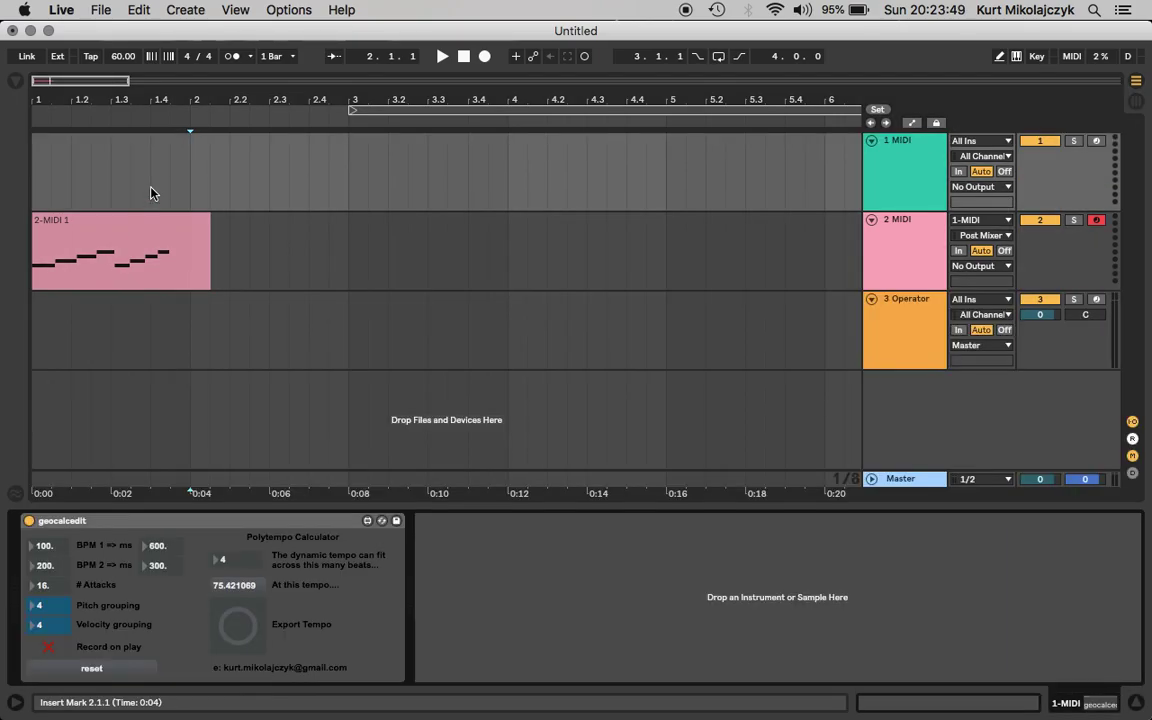
click(120, 299)
double_click(118, 226)
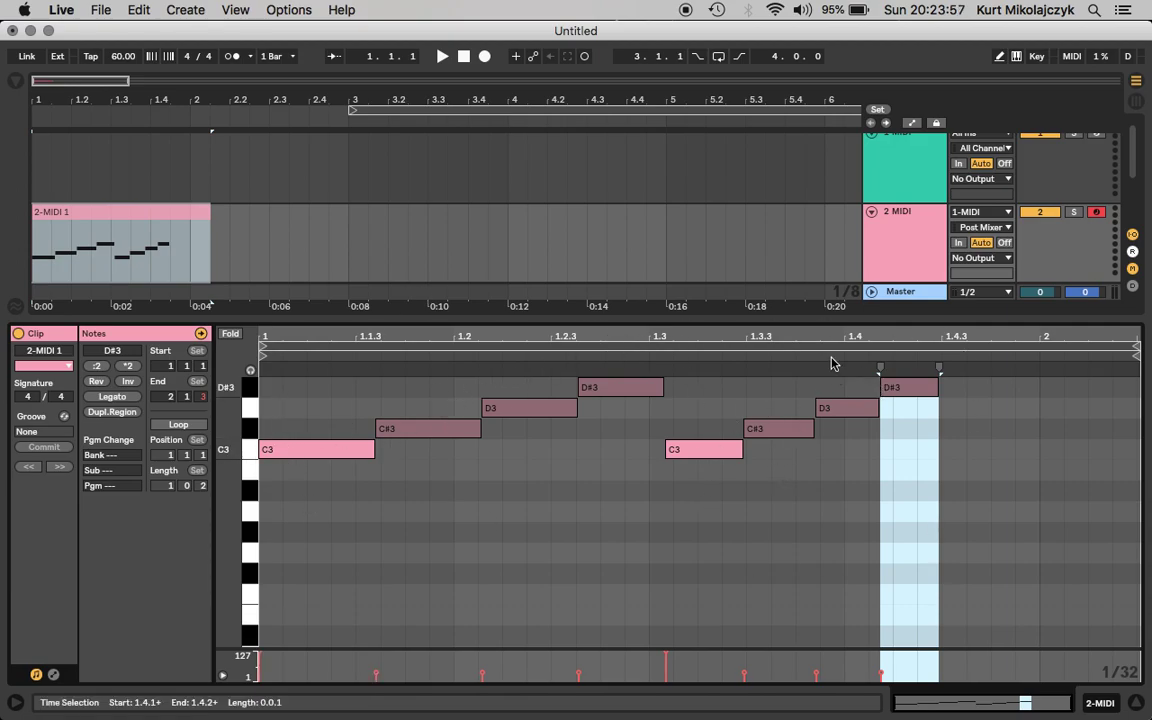
click(97, 181)
key(shift+Tab)
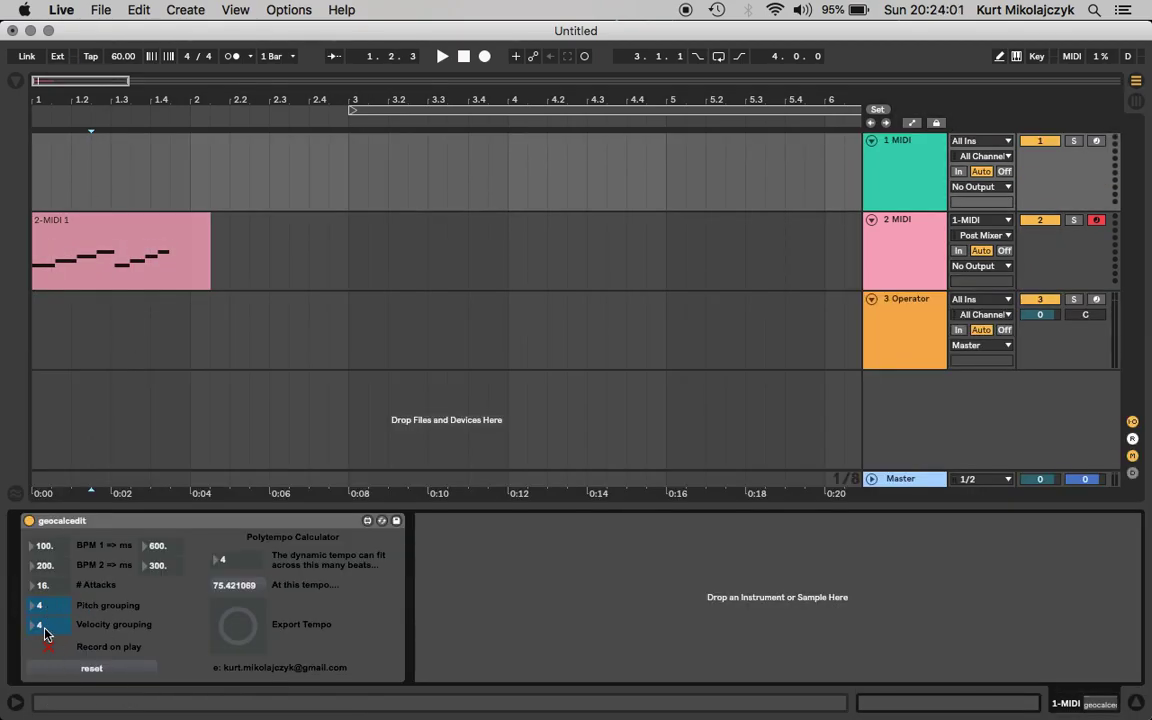
click(103, 231)
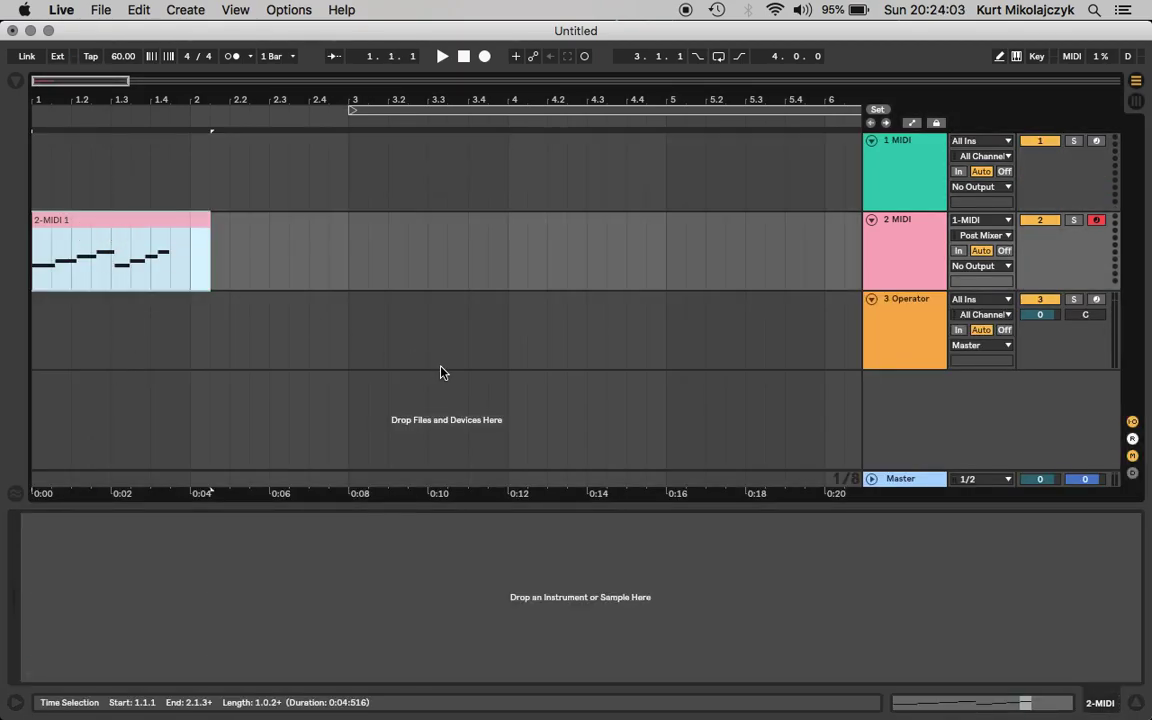
key(shift+Tab)
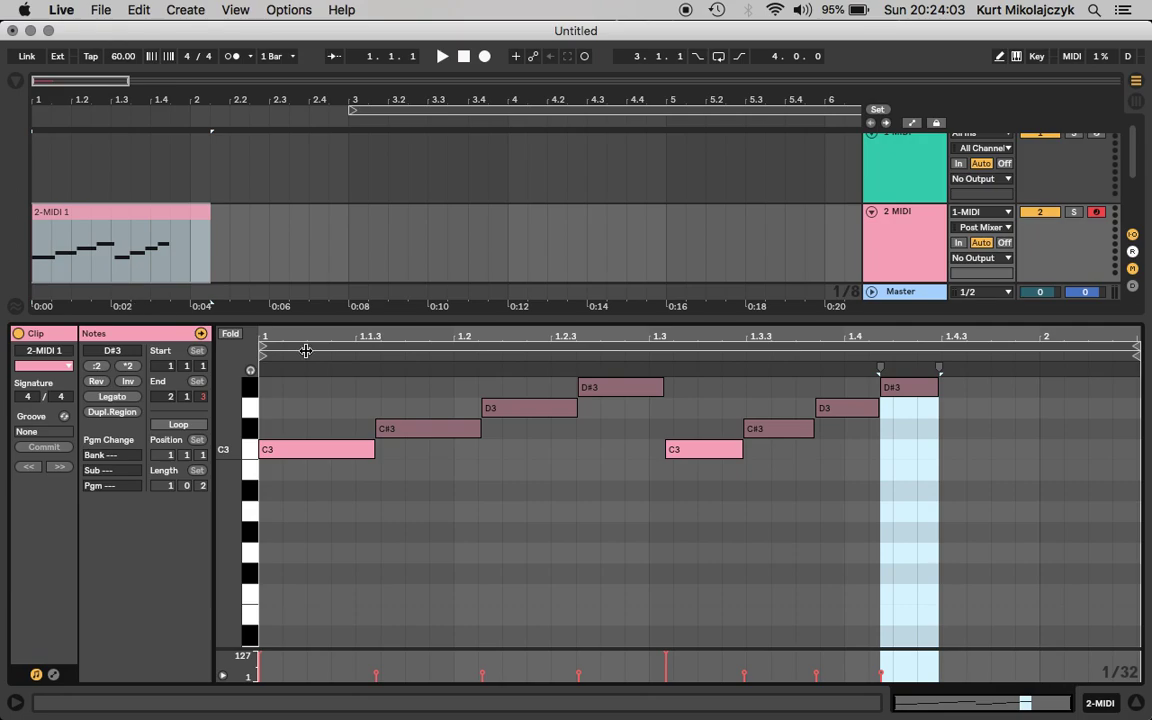
click(195, 181)
key(shift+Tab)
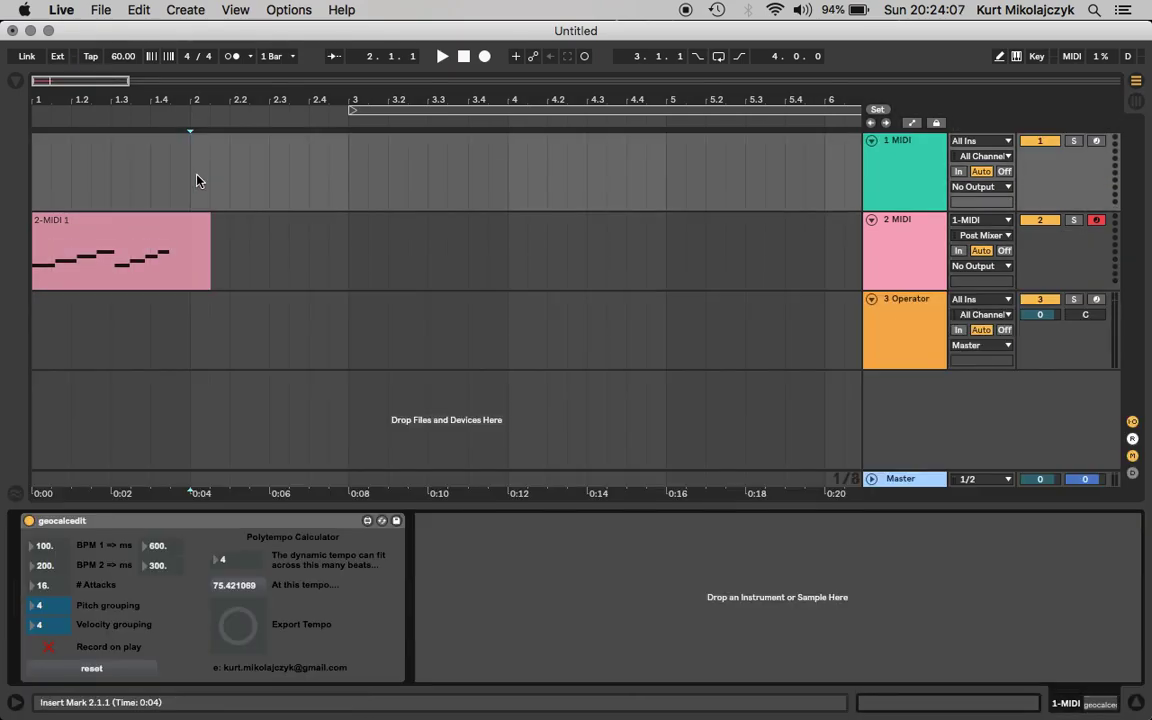
Set geocalcedit's pitch grouping to 6, velocity grouping to 3 and number of attacks to 24.
click(44, 613)
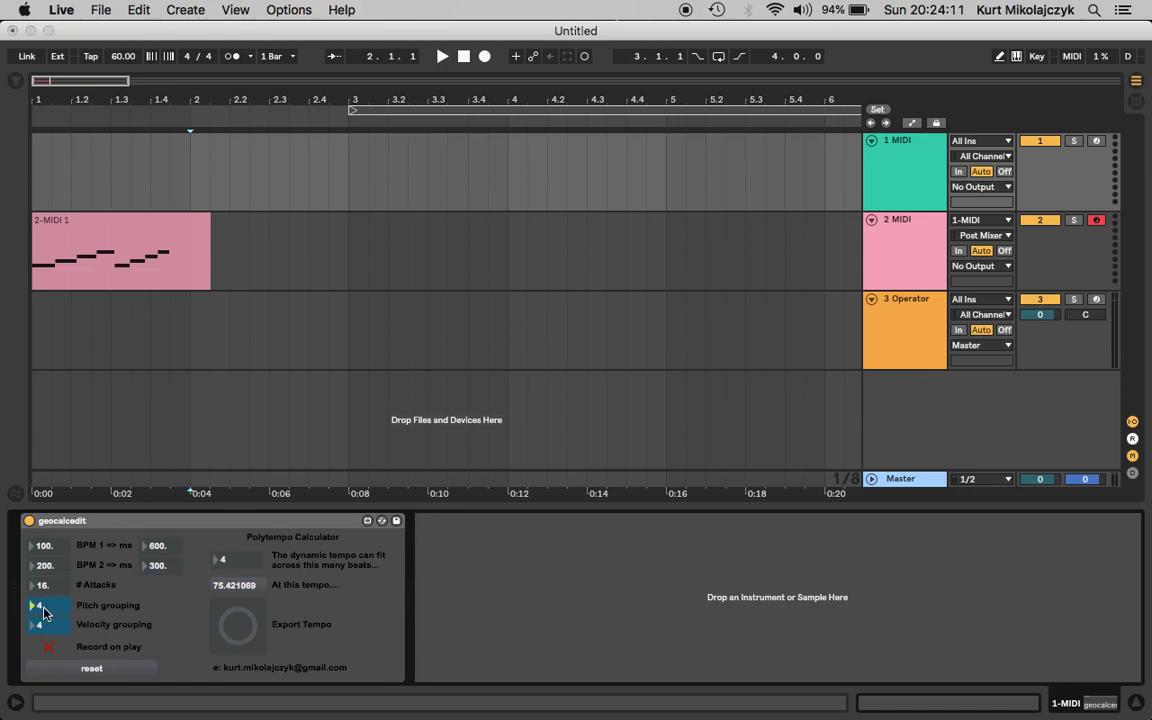
click(45, 632)
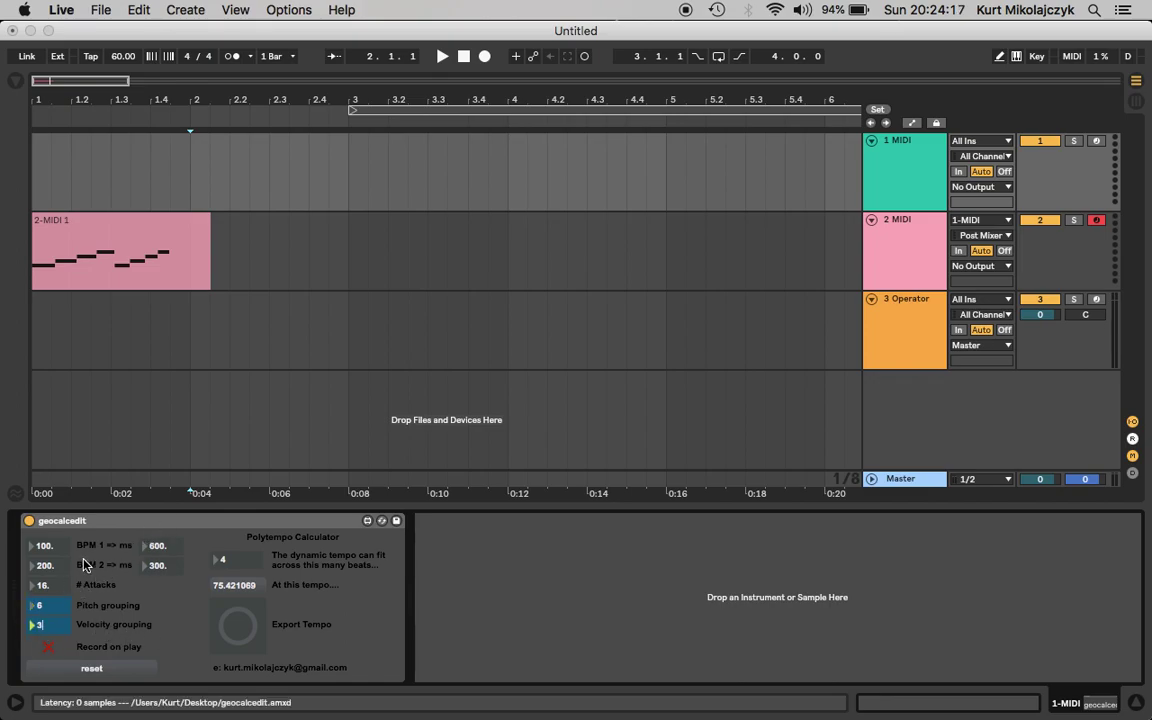
click(45, 590)
Set BPM 1 to 60 and BPM 2 to 180 in geocalcedit, and reset the device.
click(45, 549)
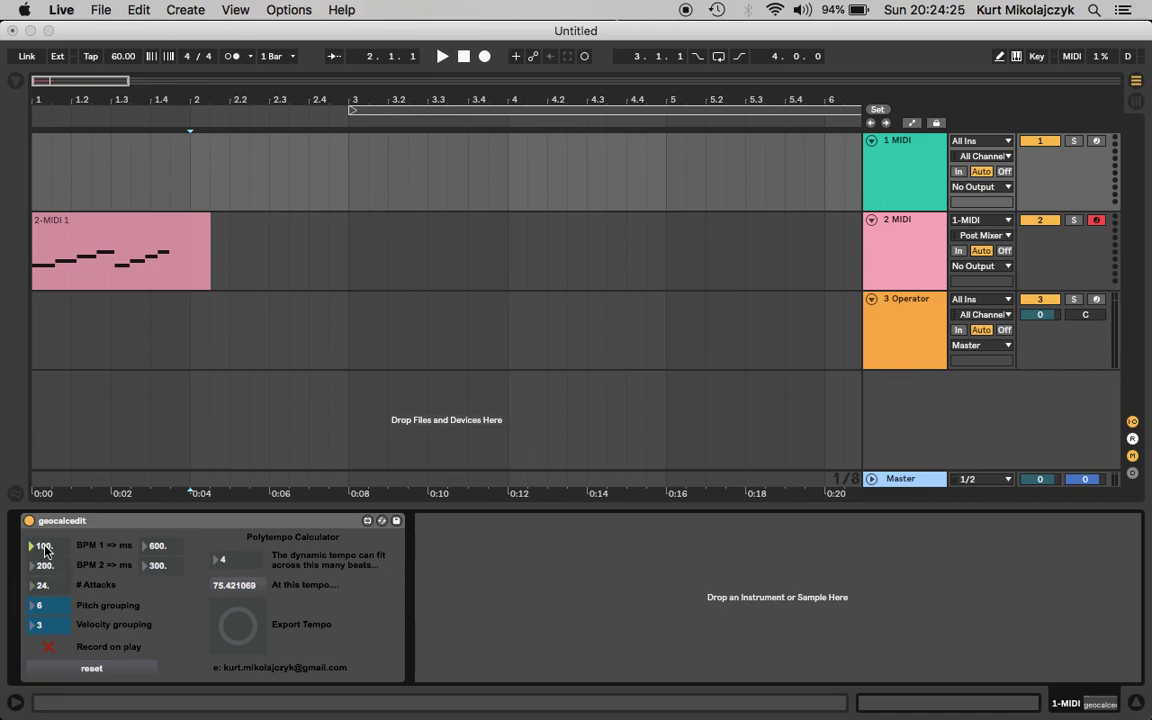
text(60)
key(Return)
click(46, 567)
click(91, 668)
Record the new pattern onto the 2 MIDI track from bar 3 to near bar 7 and open the clip's notes.
click(348, 175)
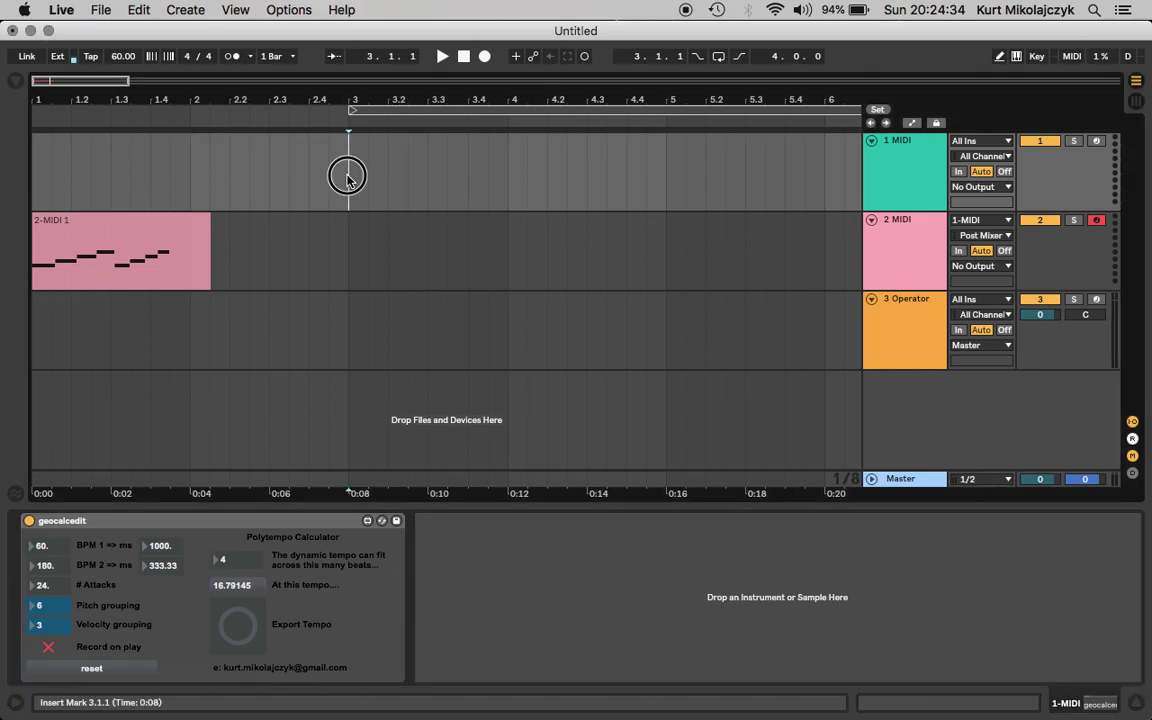
click(487, 56)
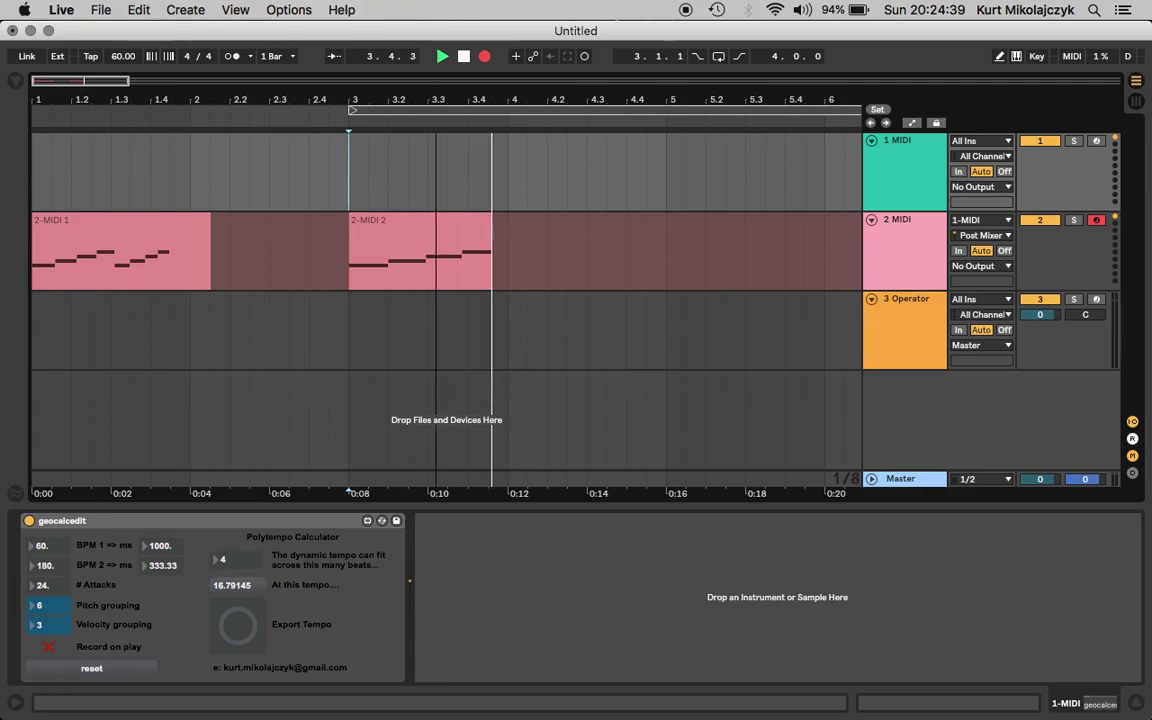
drag(144, 120, 144, 99)
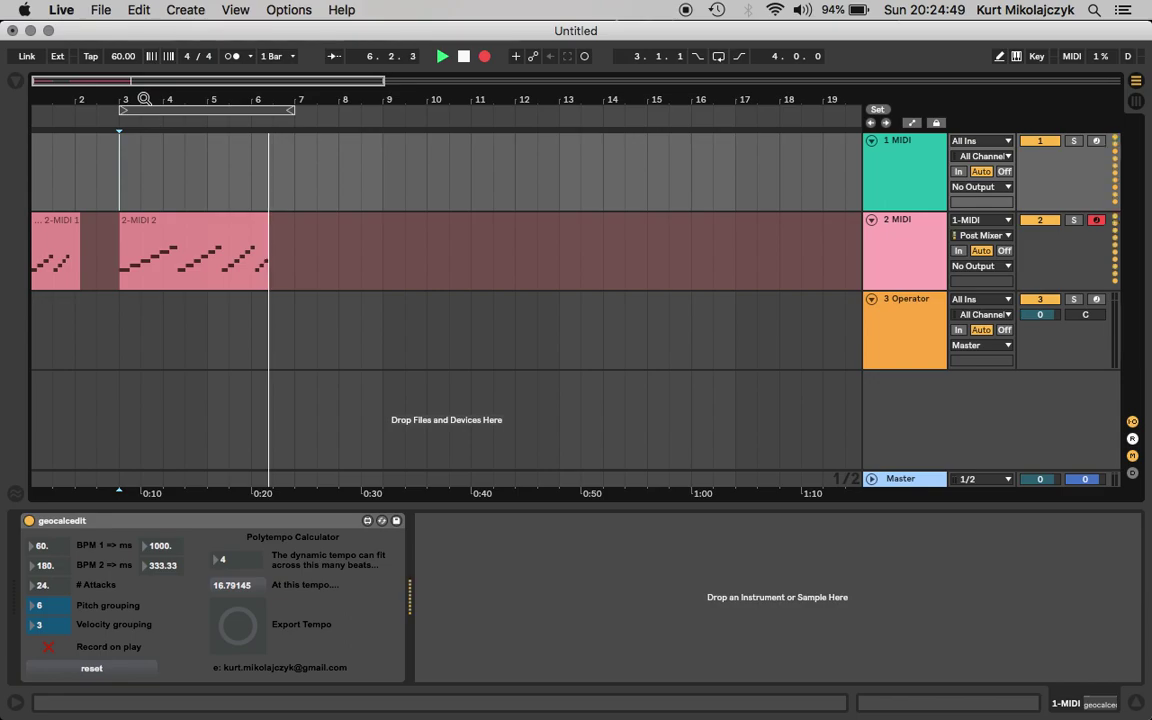
key(space)
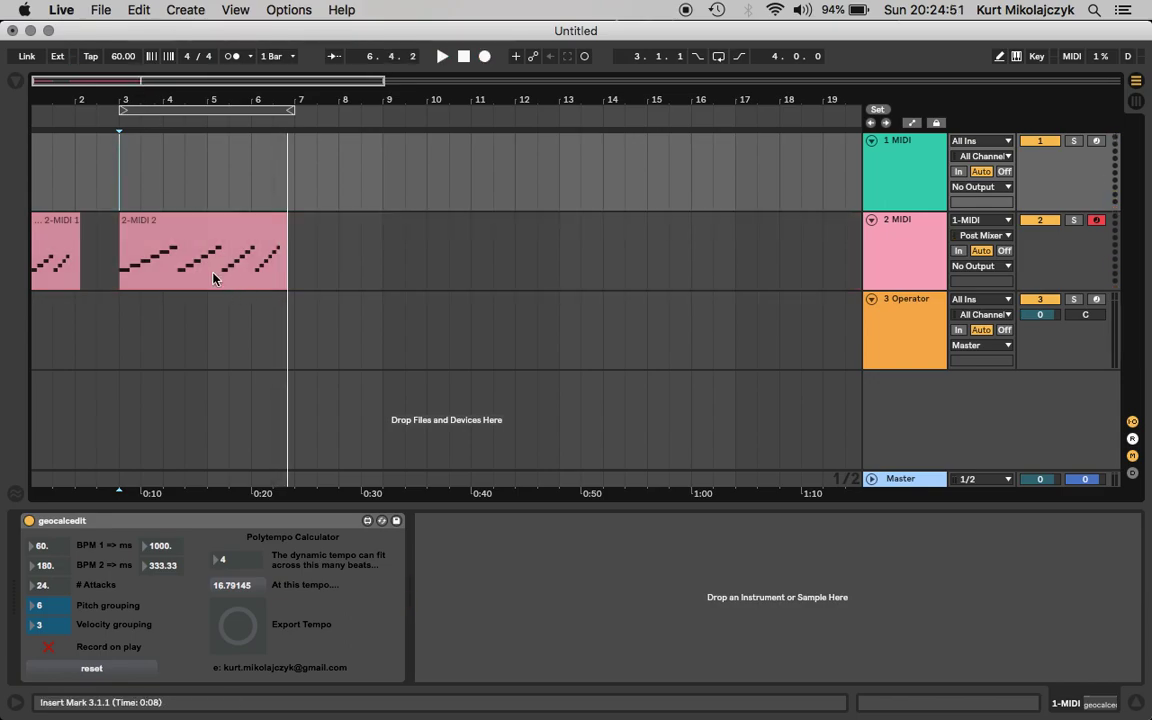
double_click(200, 231)
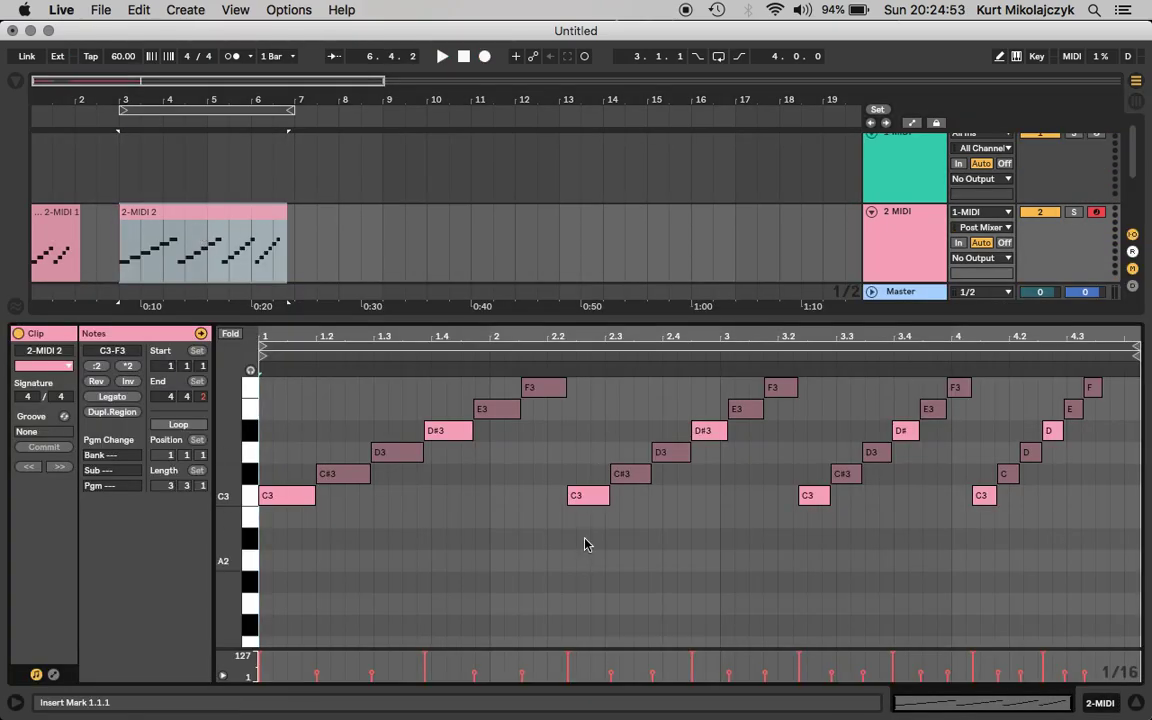
scroll(571, 535, up, 1)
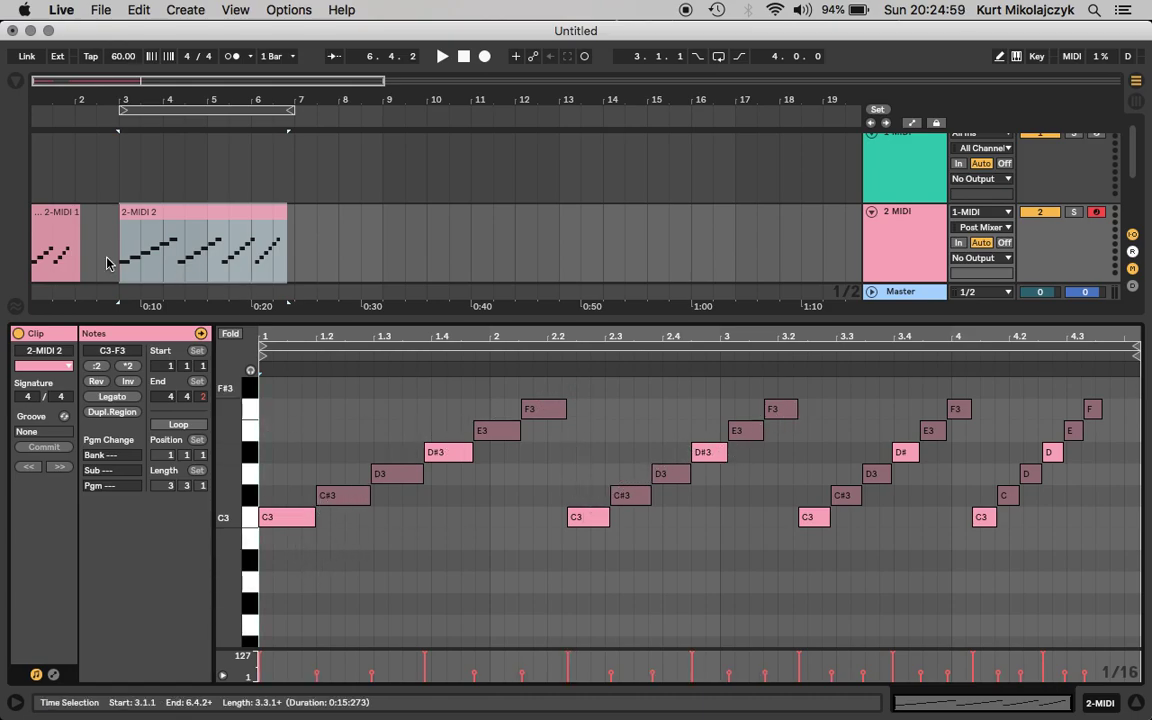
Move the 2-MIDI 2 clip from the 2 MIDI track to bar 3 of the 3 Operator track and play it back.
click(146, 170)
scroll(146, 170, down, 1)
drag(172, 156, 170, 230)
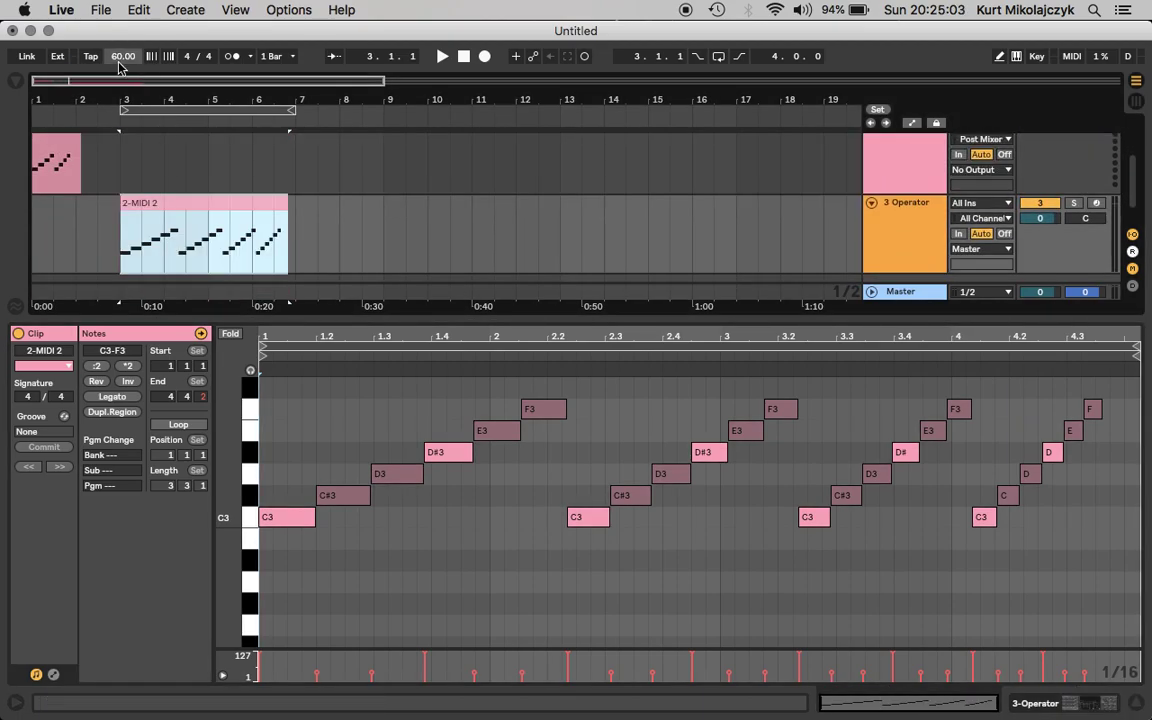
key(space)
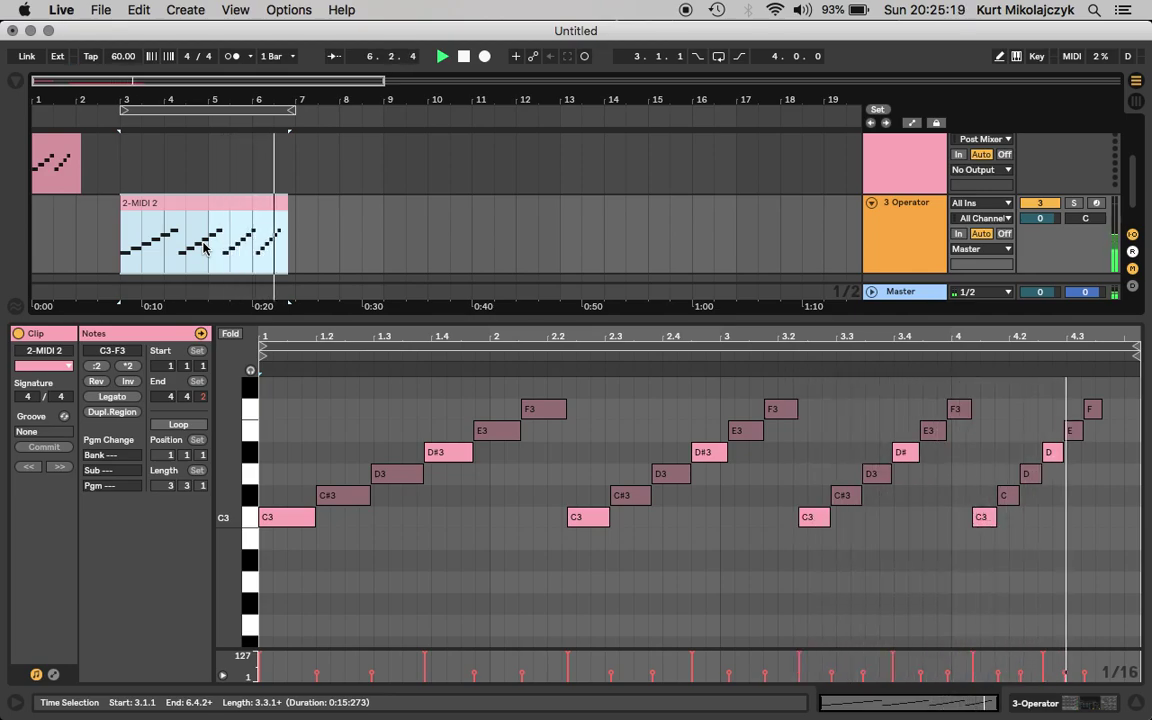
key(space)
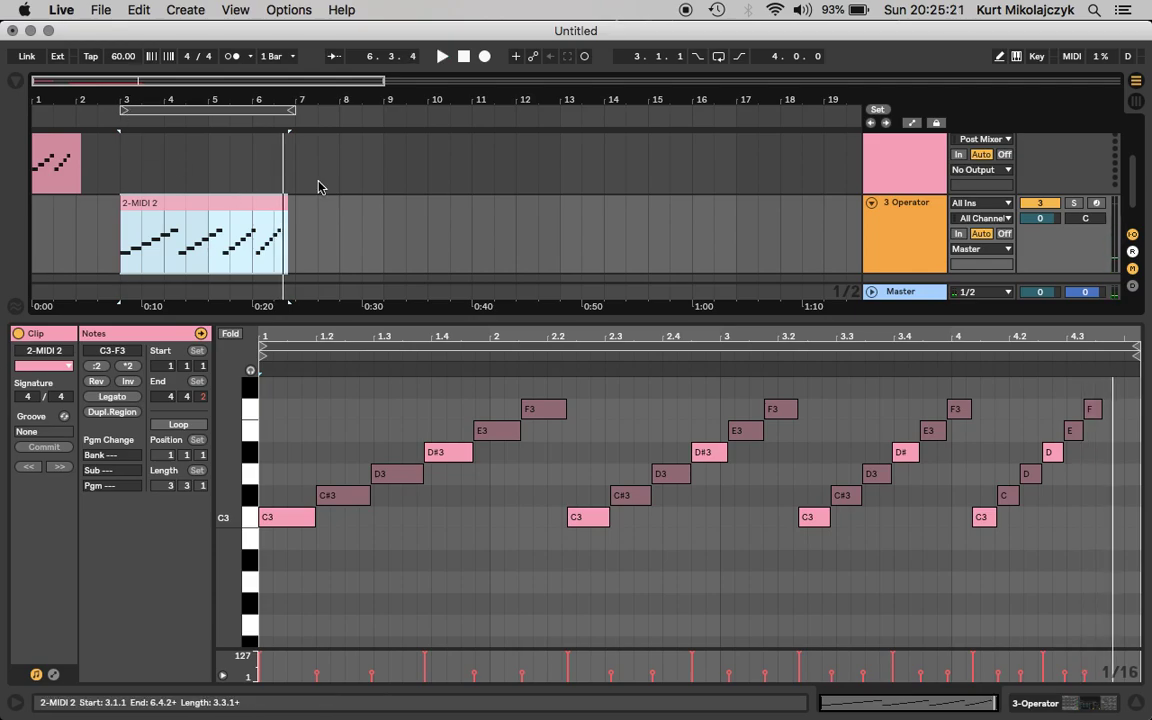
View the Operator instrument's settings, reopen the notes of the 2-MIDI 2 clip and select its first C3 note.
click(918, 221)
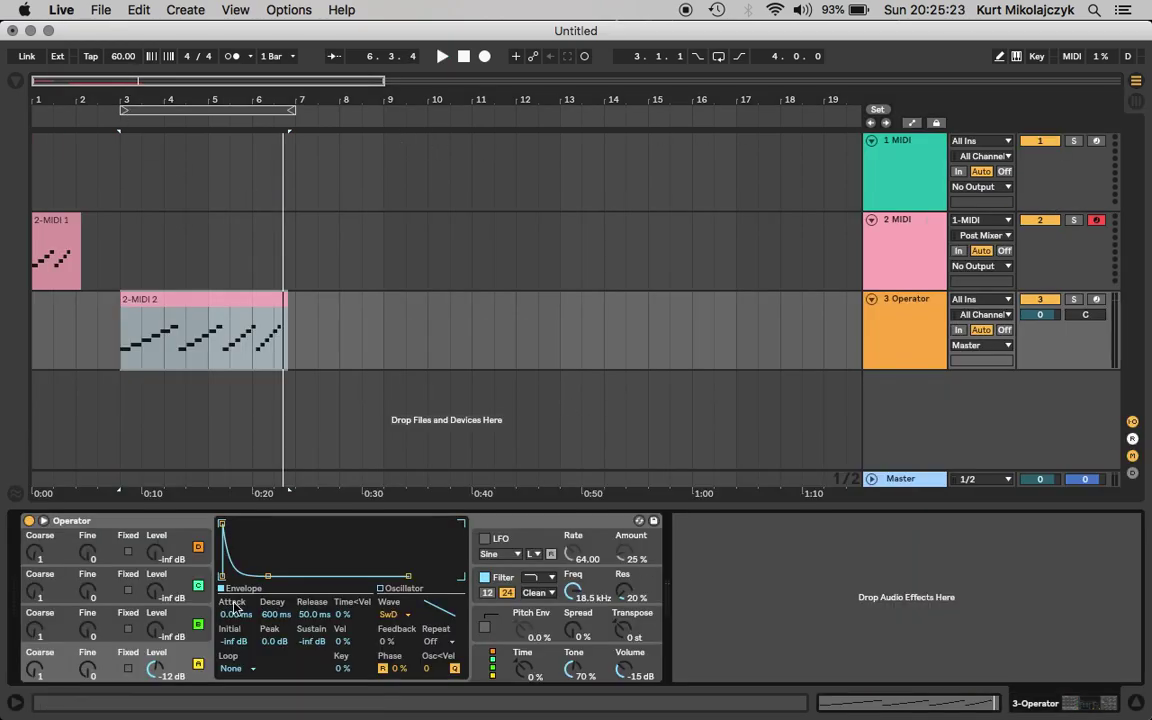
drag(337, 641, 360, 642)
click(174, 339)
click(178, 305)
double_click(178, 305)
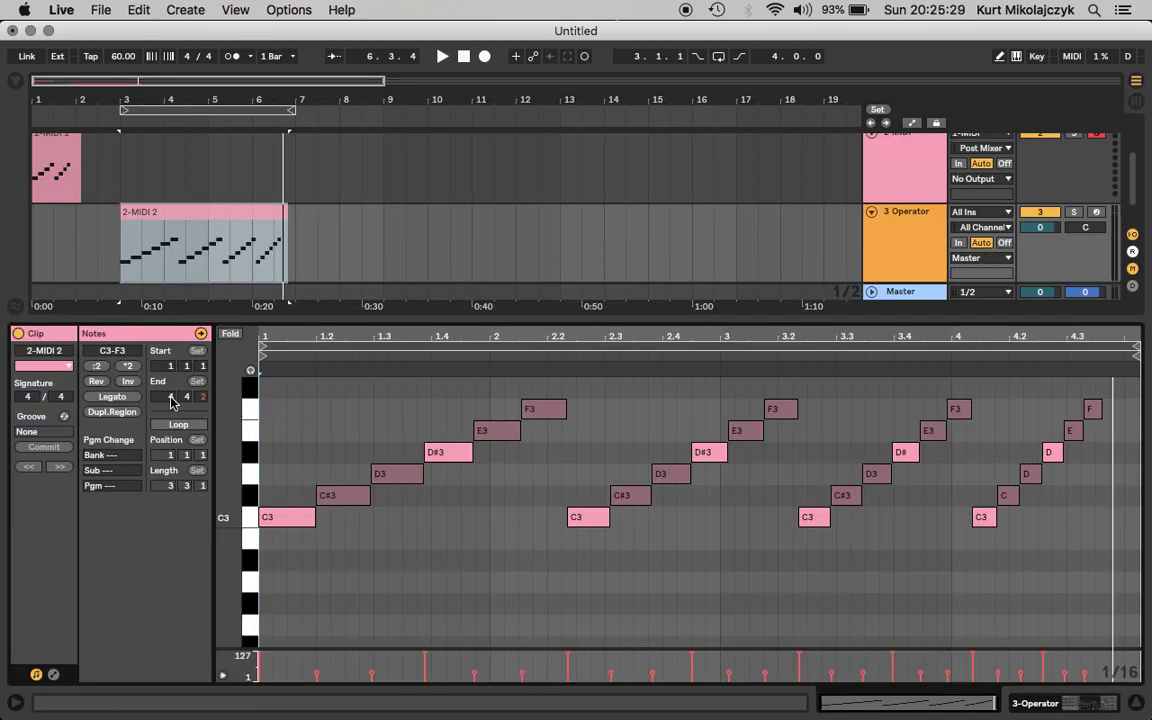
click(282, 517)
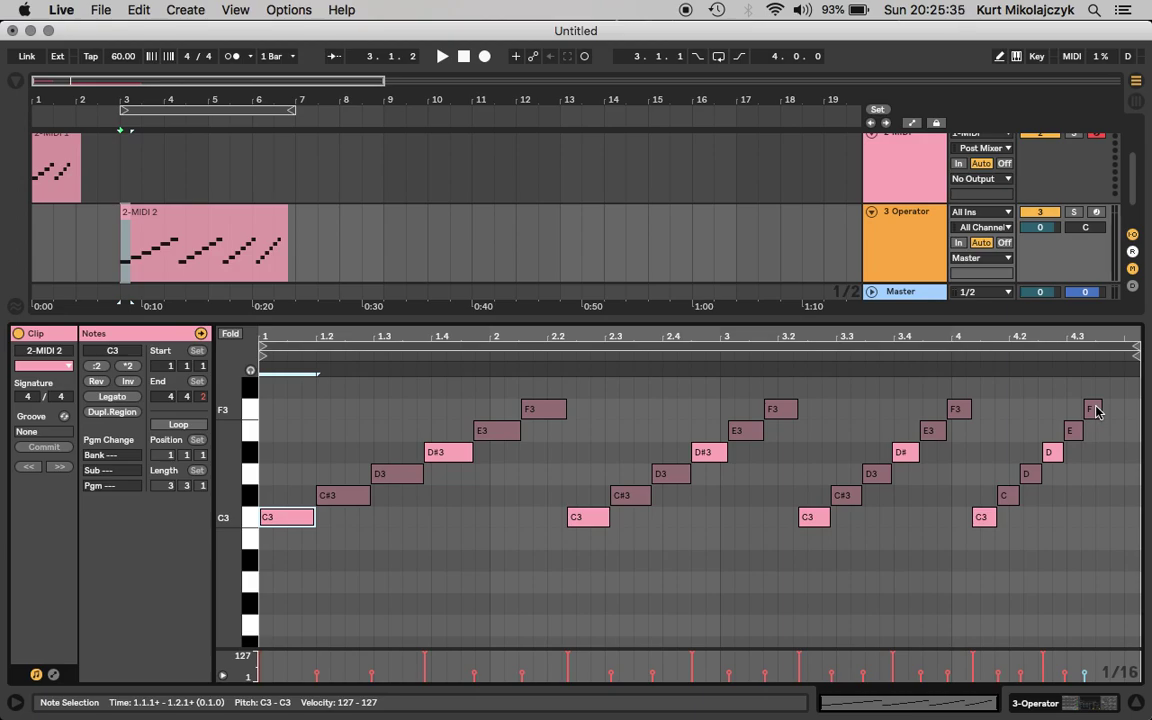
Set the project tempo to 200 BPM.
click(121, 56)
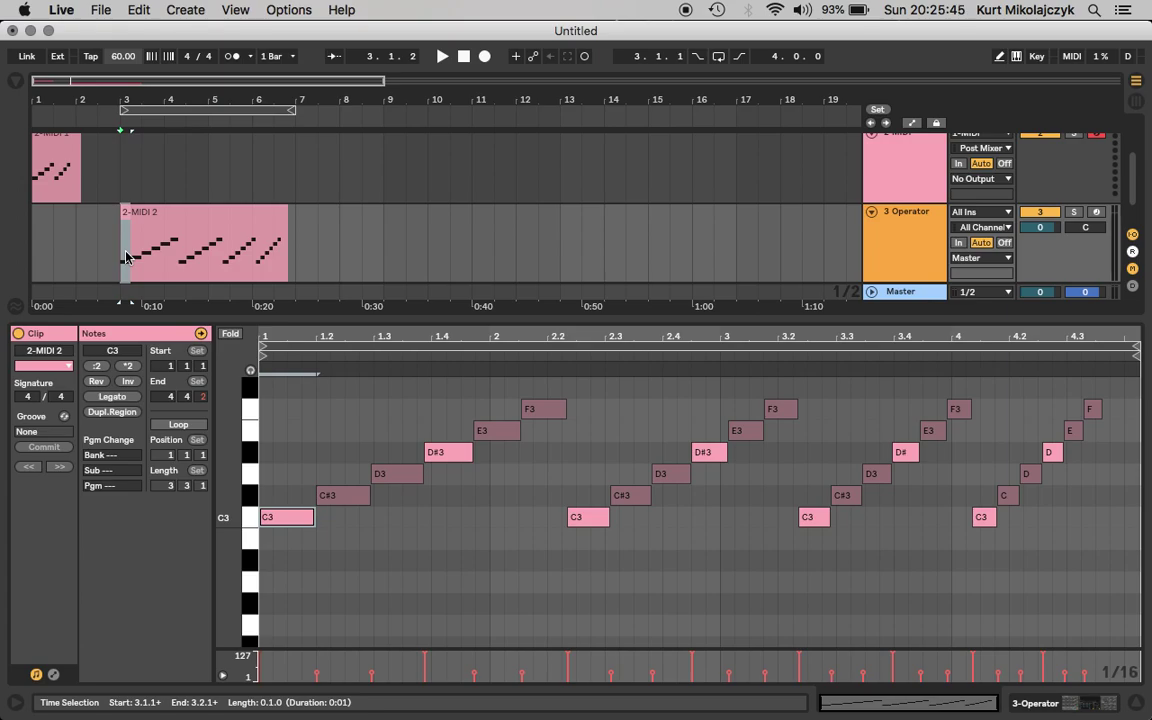
click(122, 57)
text(200)
key(Return)
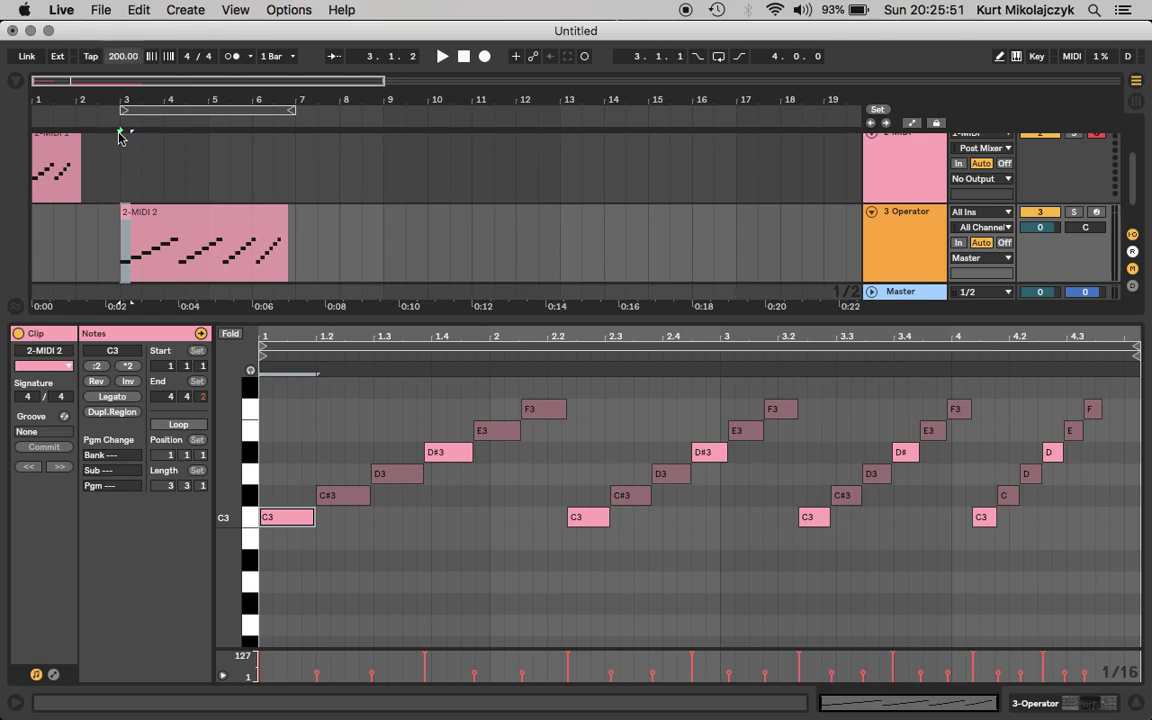
Play back the 2-MIDI 2 clip from bar 3 at the new project tempo.
click(75, 230)
click(141, 231)
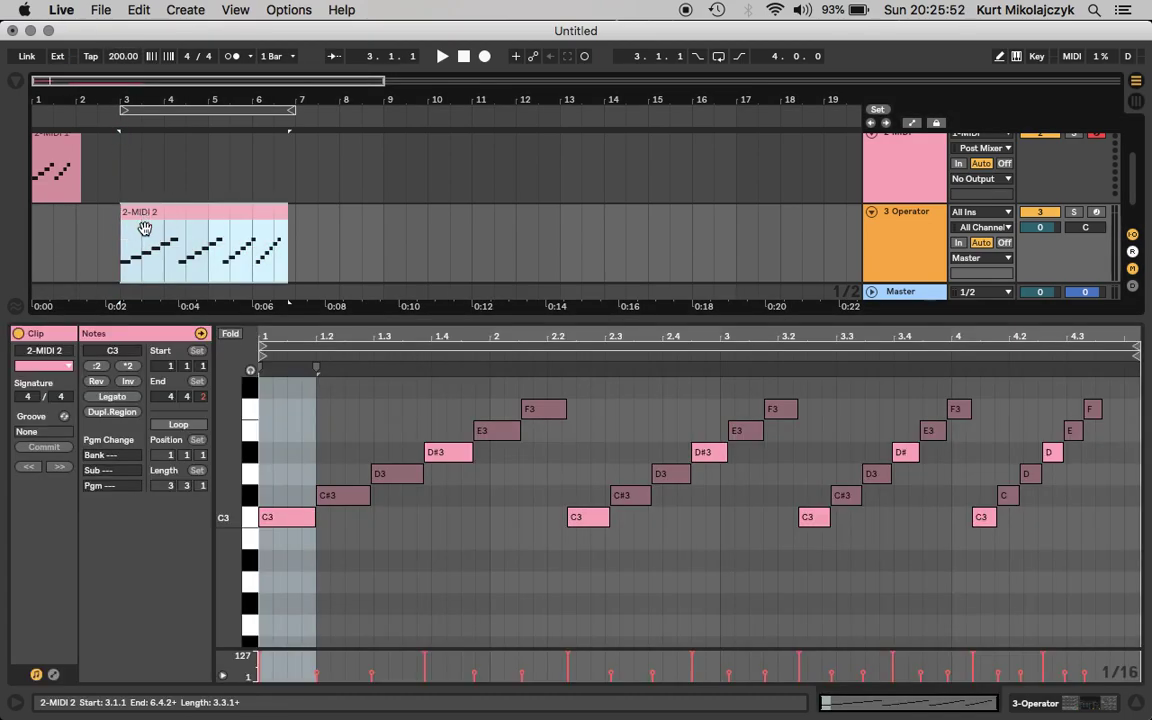
click(282, 516)
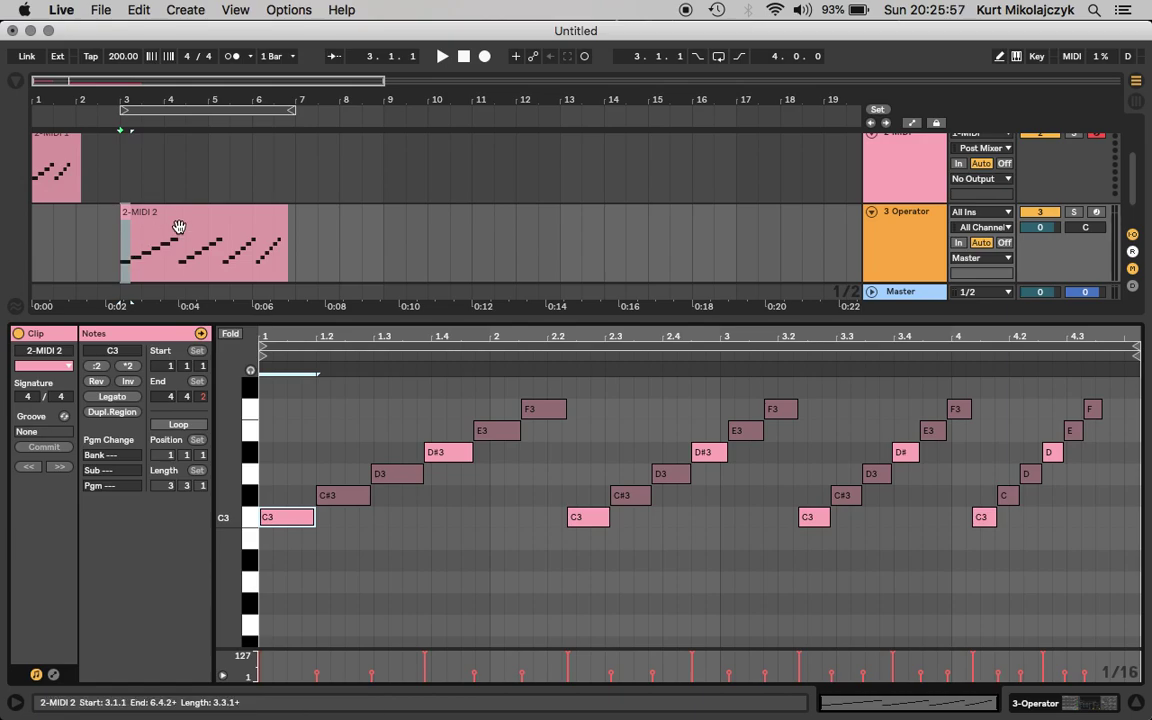
key(space)
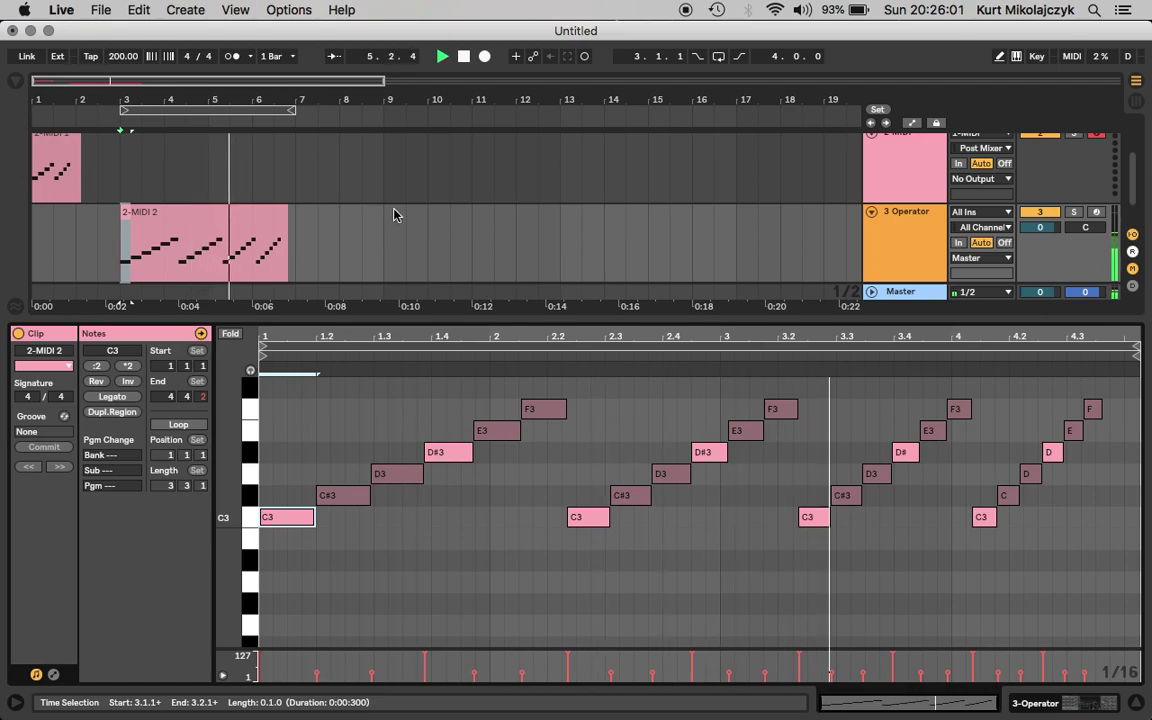
key(space)
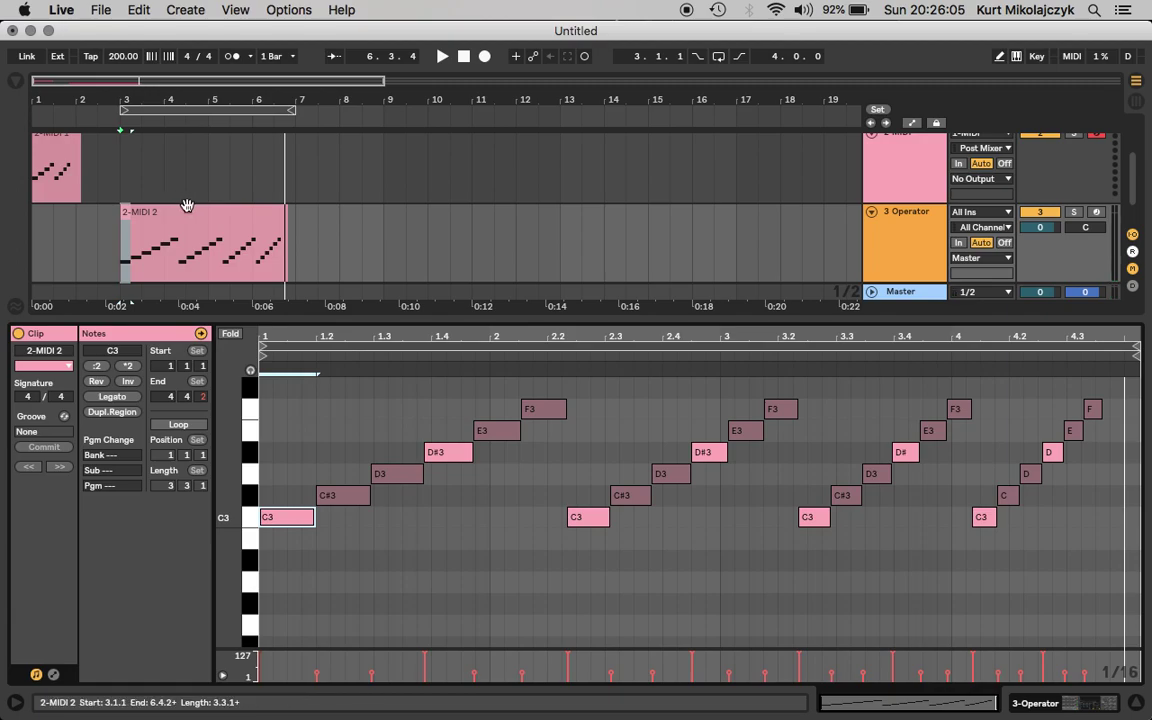
Place the insert mark at bar 9 on the 1 MIDI track and set geocalcedit's polytempo calculator to 8 beats.
click(386, 177)
click(388, 138)
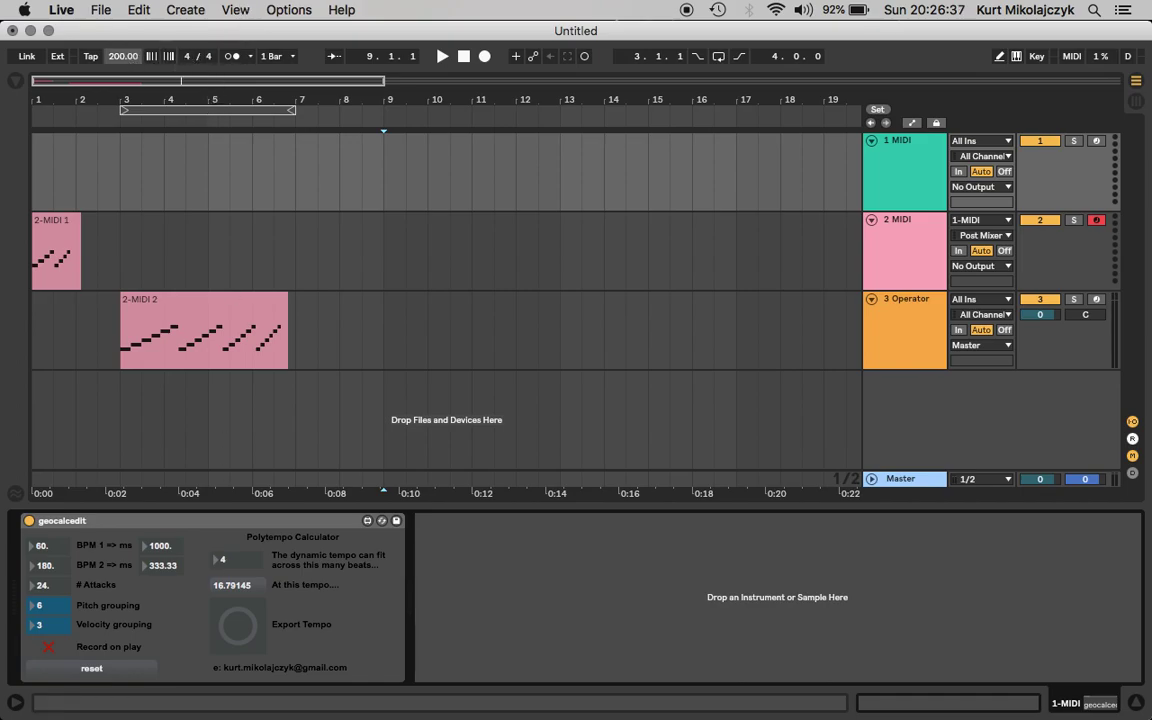
click(230, 563)
text(8)
key(Return)
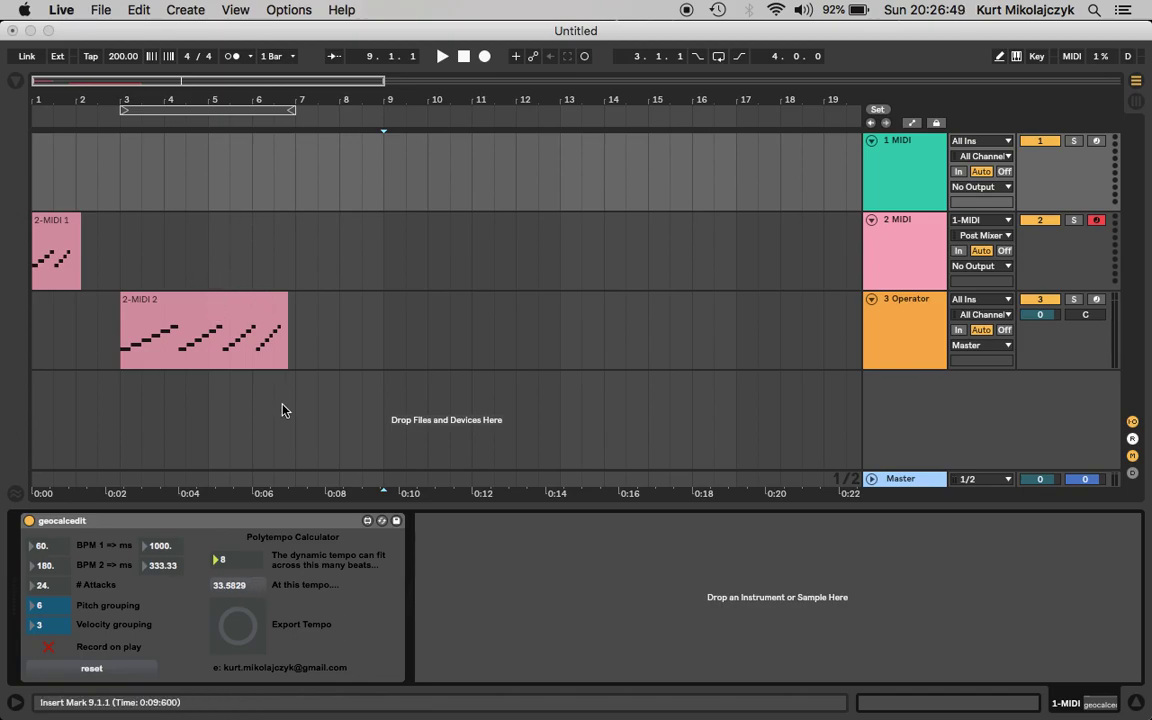
Set geocalcedit's polytempo calculator to 16 beats and export the calculated tempo to the project.
click(233, 563)
text(16)
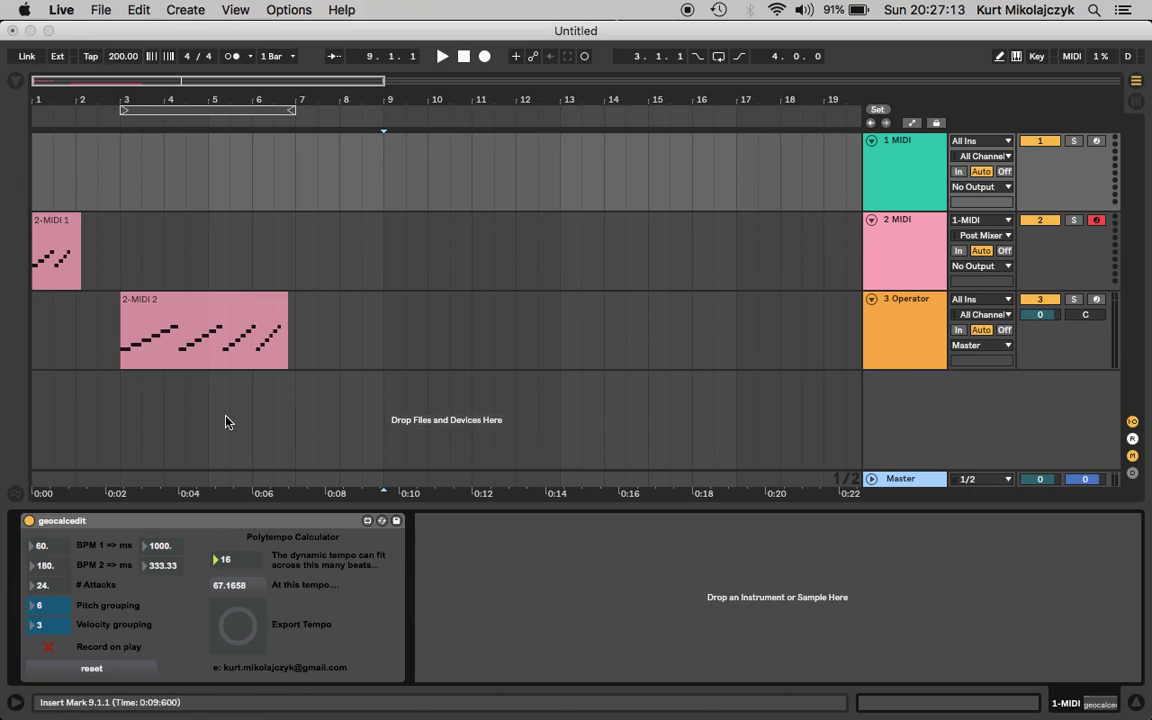
click(237, 641)
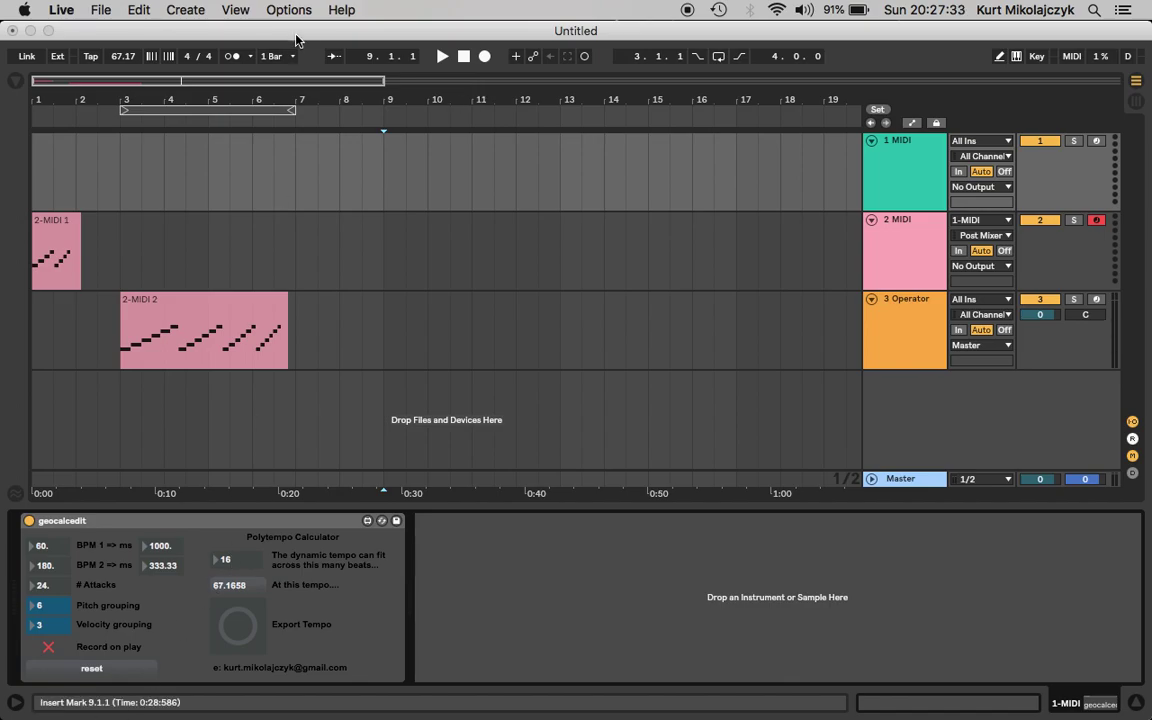
Record the pattern onto the 2 MIDI track from bar 9 to the middle of bar 13 and open the clip's notes.
click(488, 60)
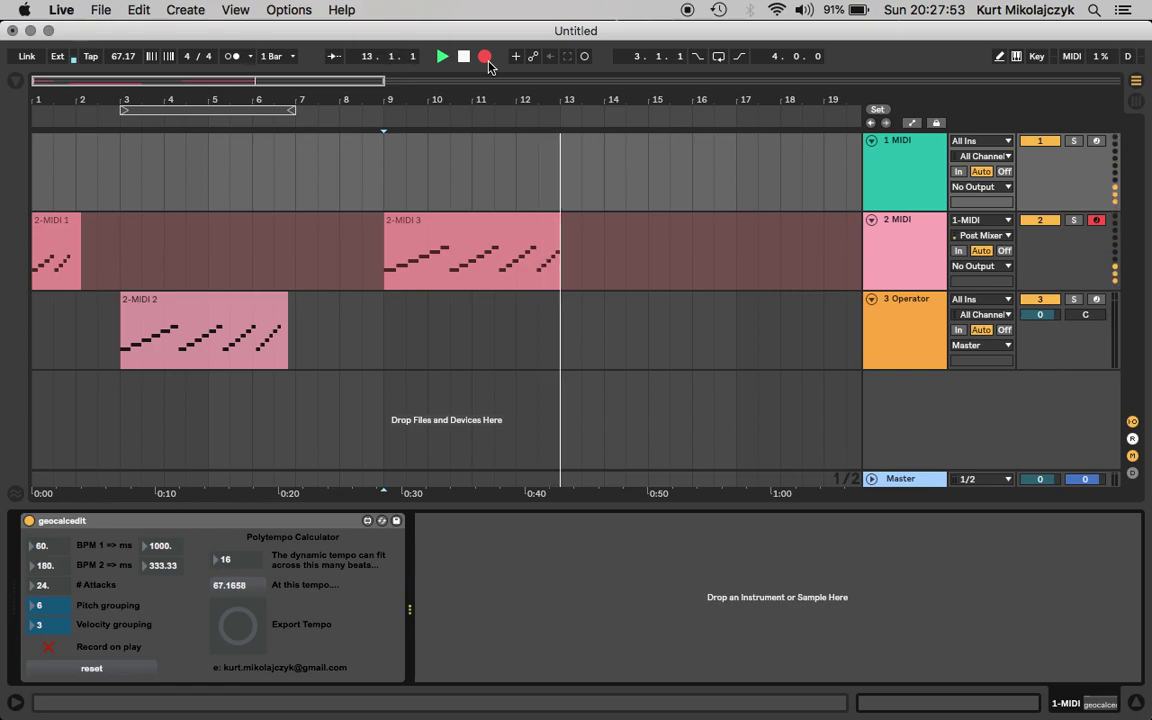
key(space)
double_click(527, 245)
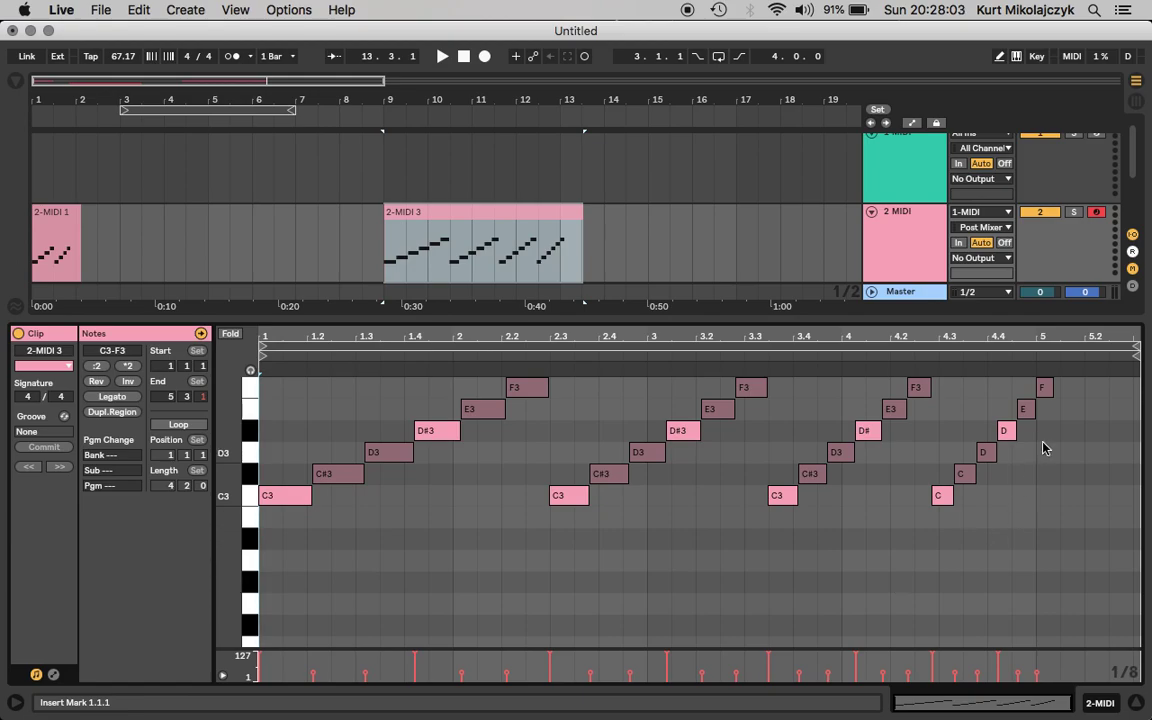
Examine where the last F3 note of the 2-MIDI 3 clip falls relative to bar 13, comparing it with geocalcedit's 16-beat setting.
click(1041, 389)
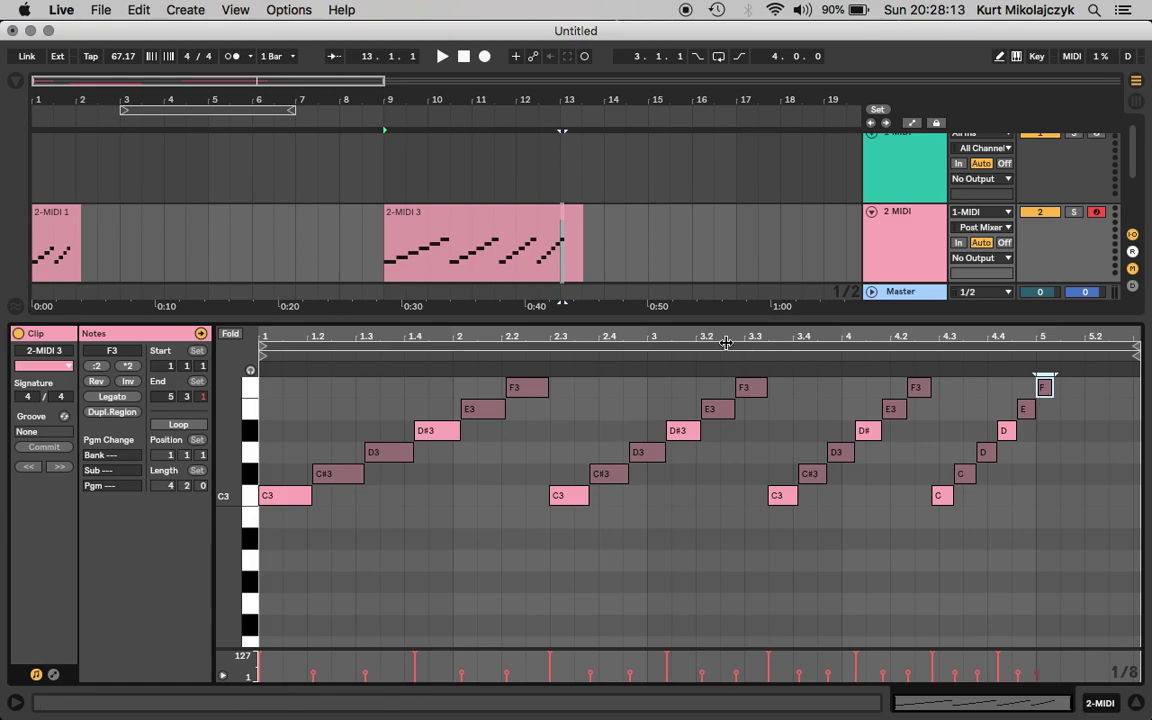
drag(724, 318, 716, 405)
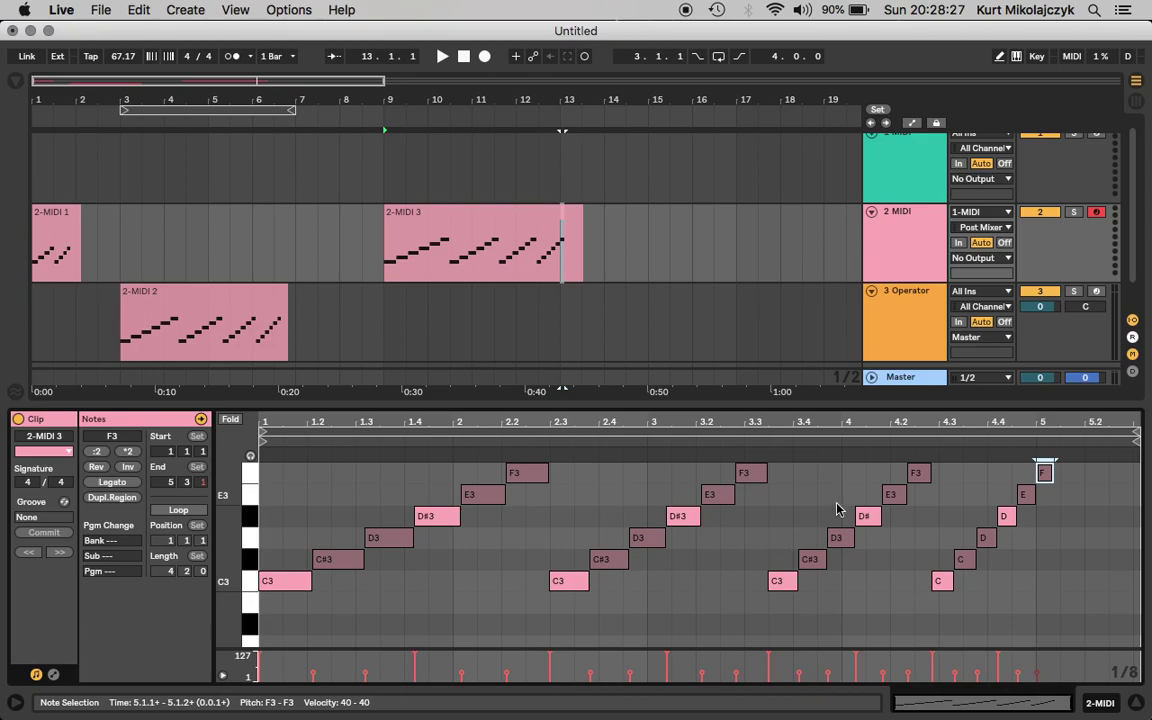
click(398, 167)
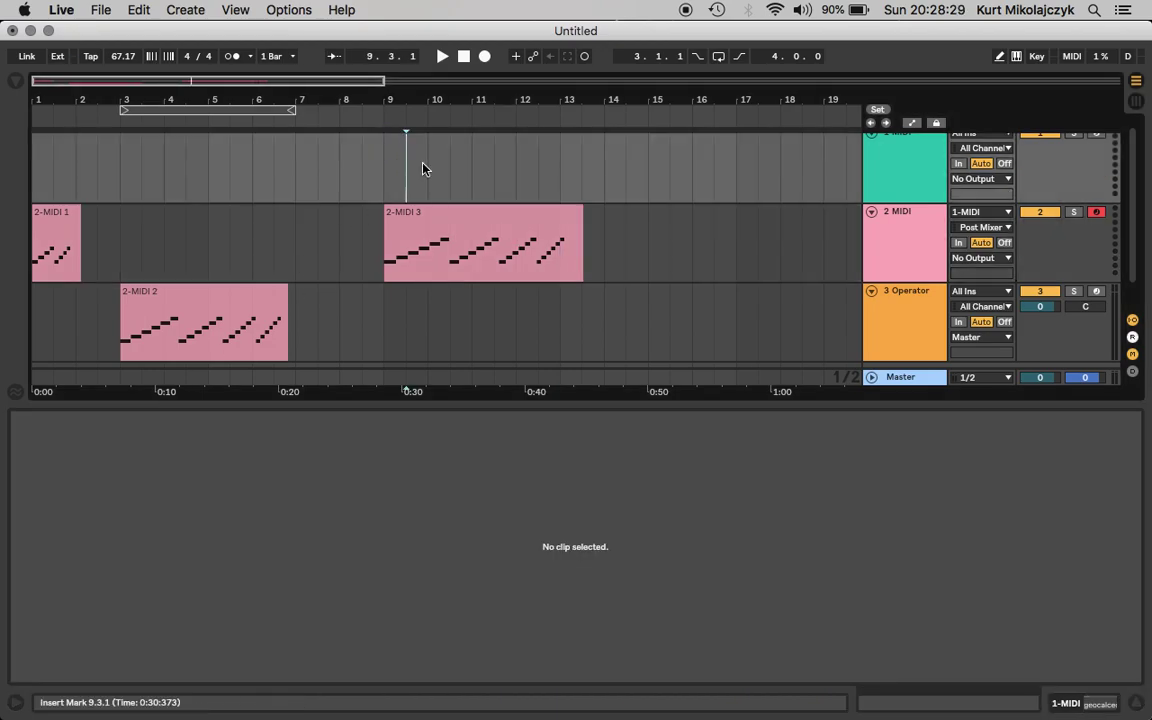
key(shift+Tab)
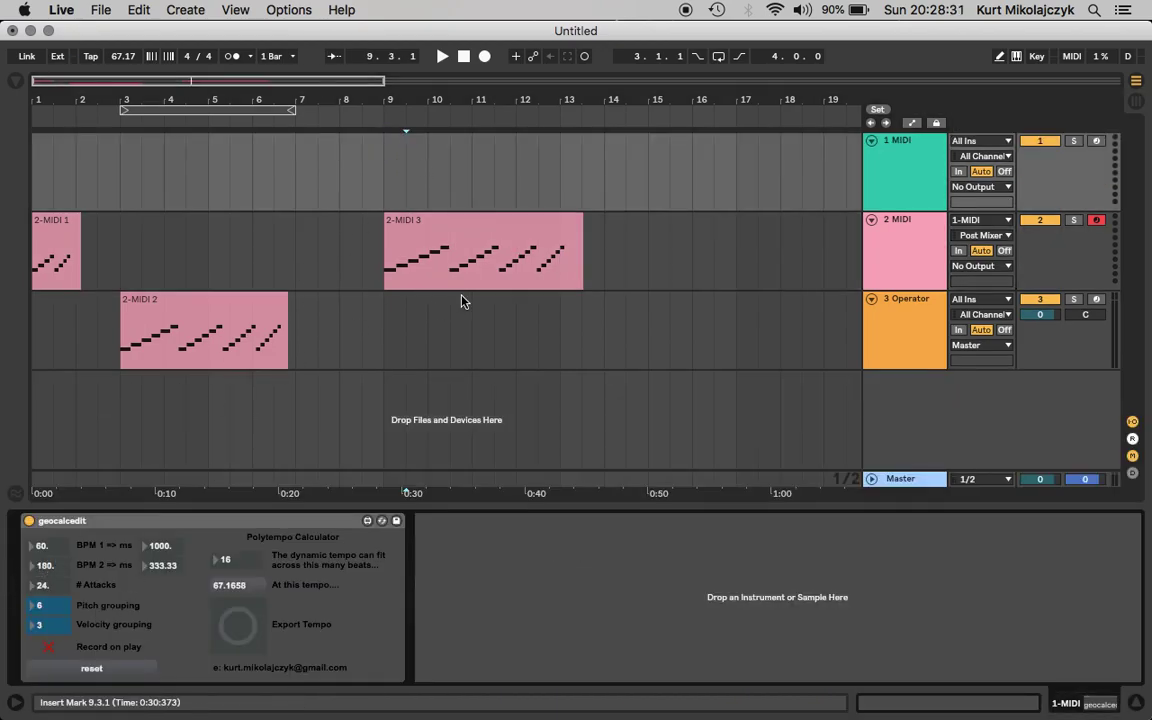
click(524, 244)
key(shift+Tab)
click(1047, 470)
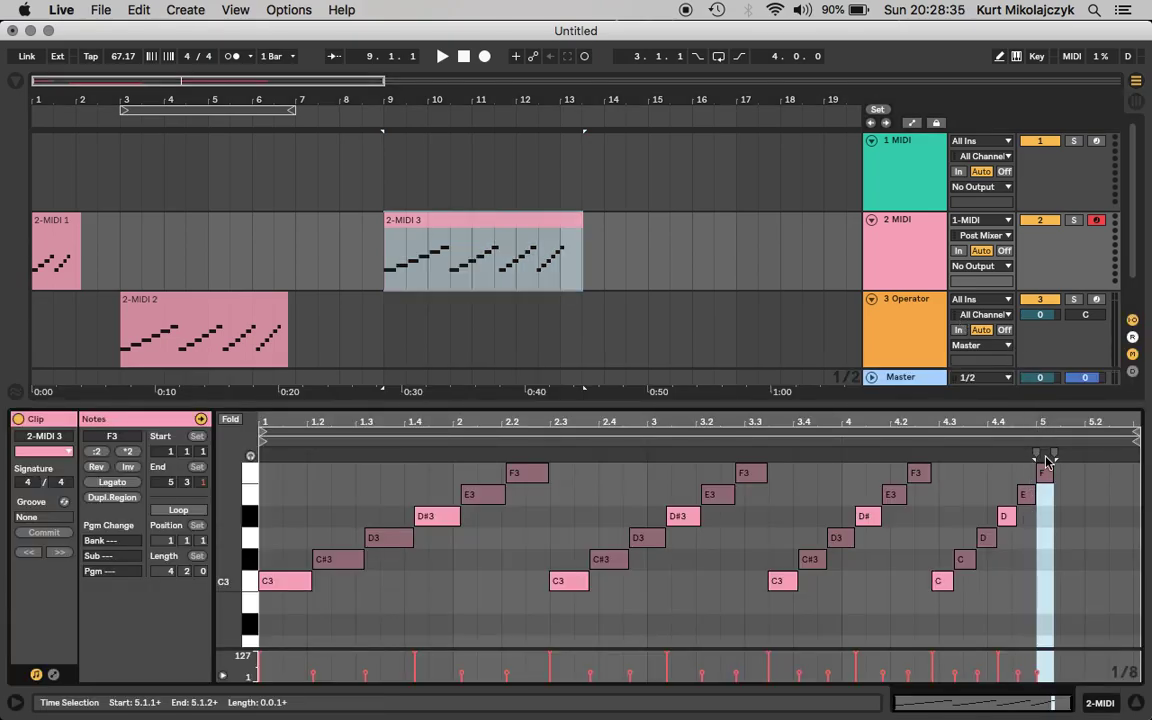
click(383, 178)
key(shift+Tab)
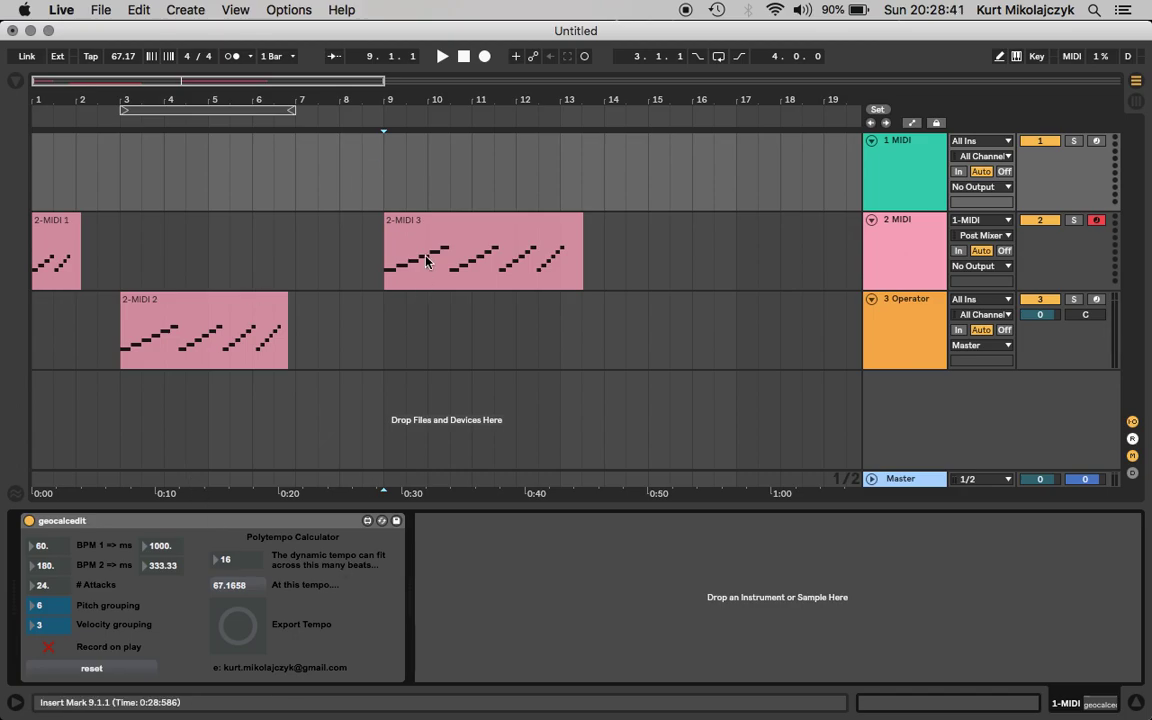
click(561, 171)
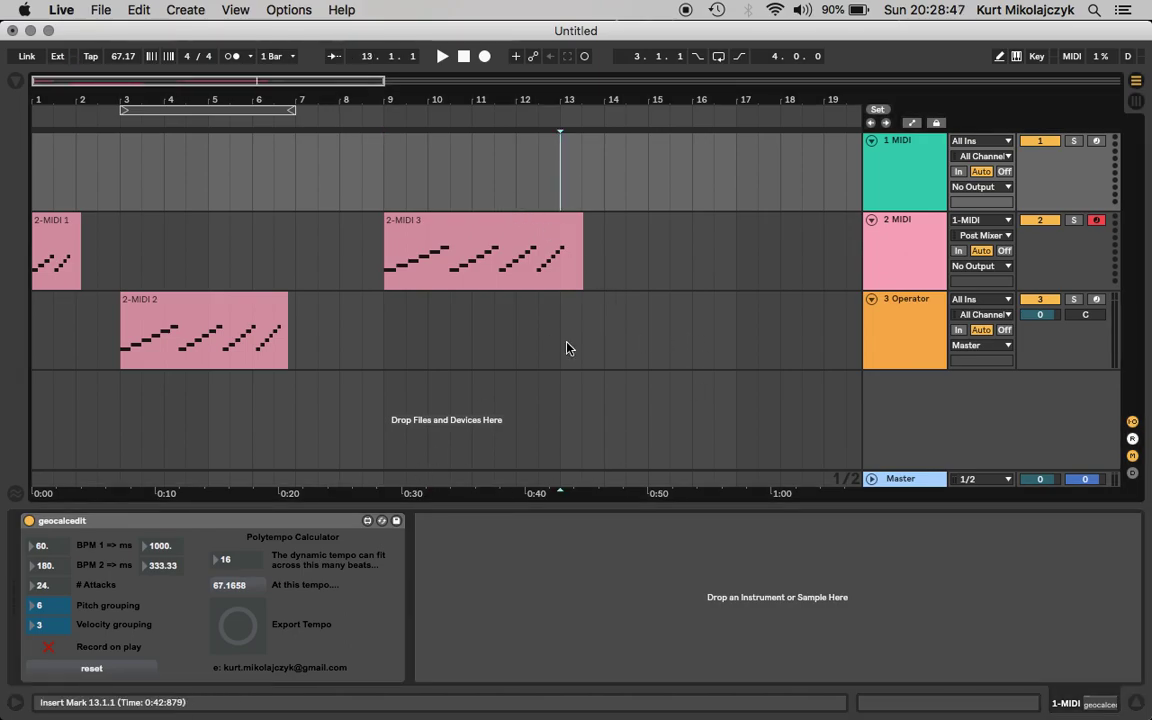